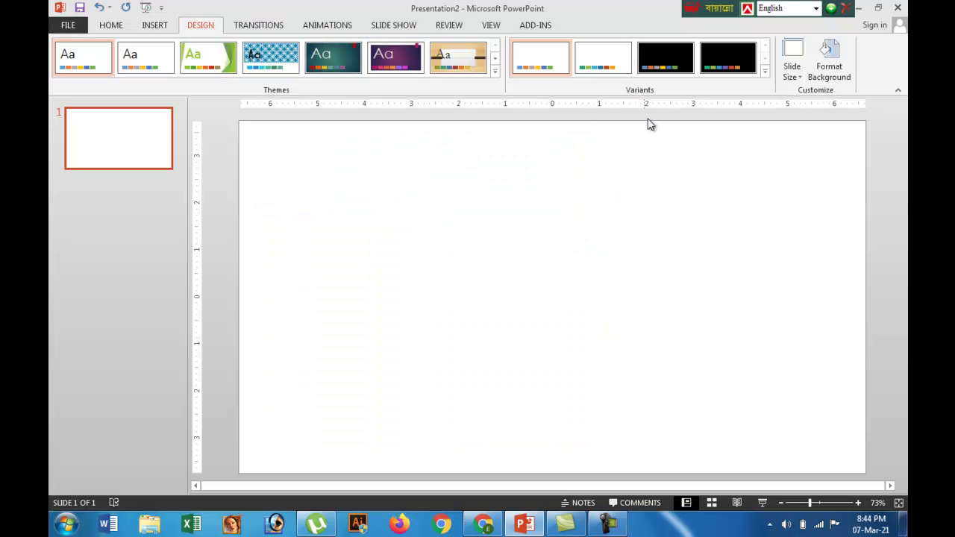
Step: Fill the slide background with a vertical gradient running from pink to coral-red
left_click(837, 81)
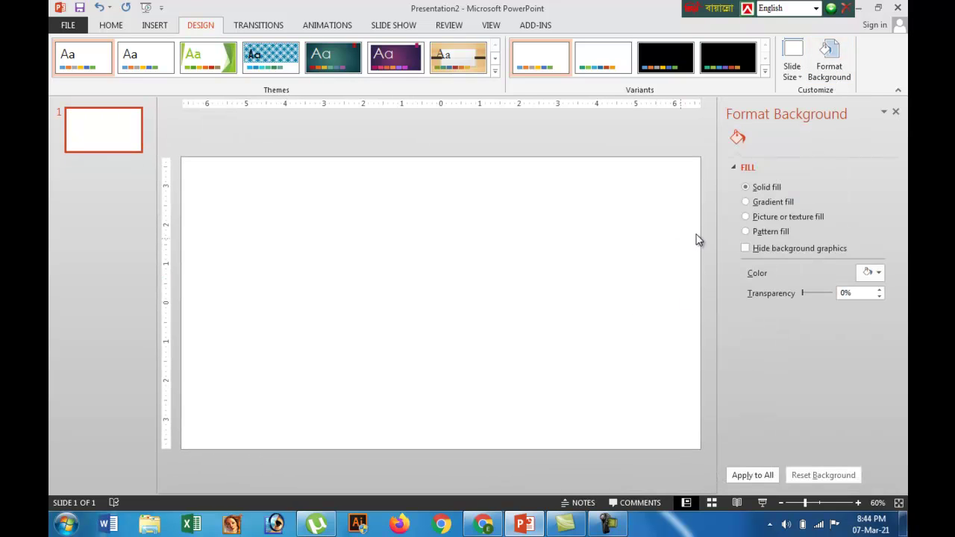
left_click(746, 202)
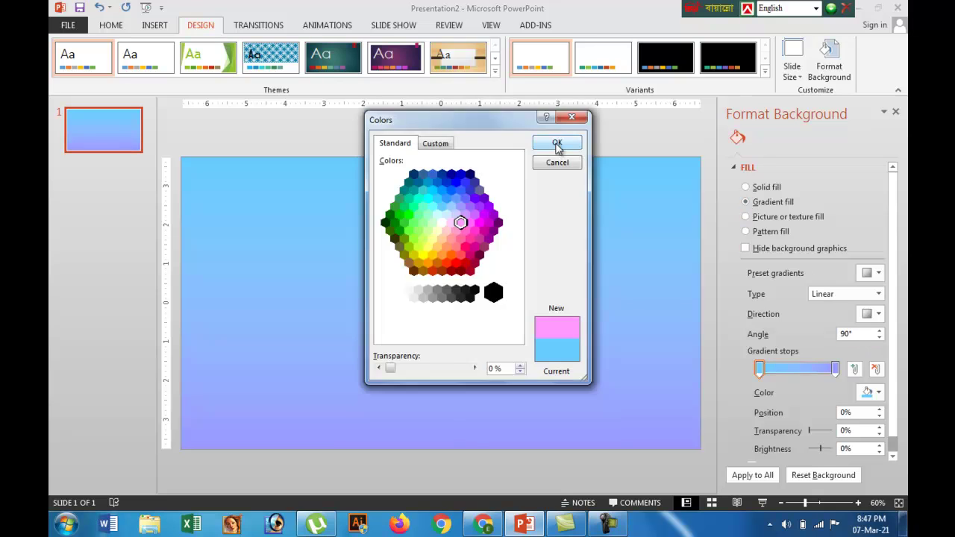
left_click(558, 145)
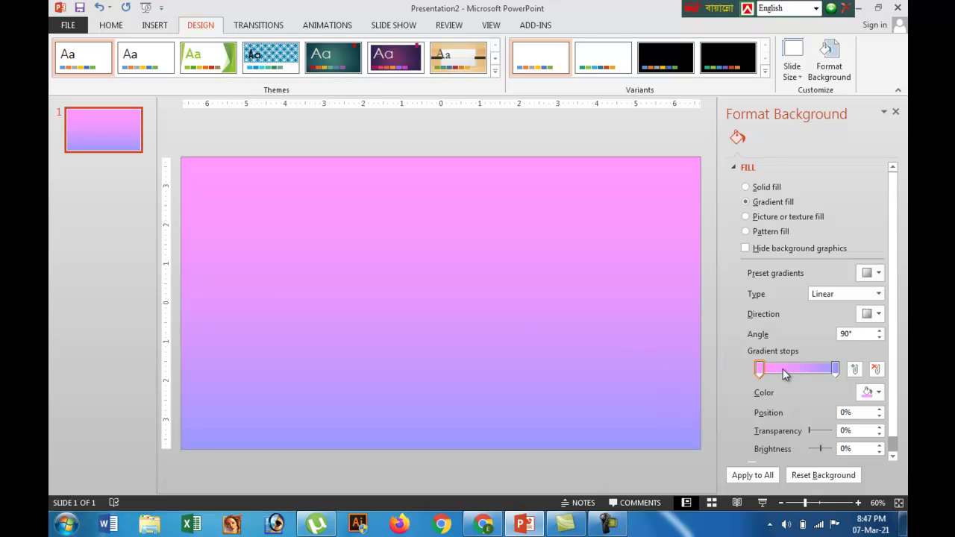
left_click(834, 368)
left_click(879, 392)
left_click(819, 363)
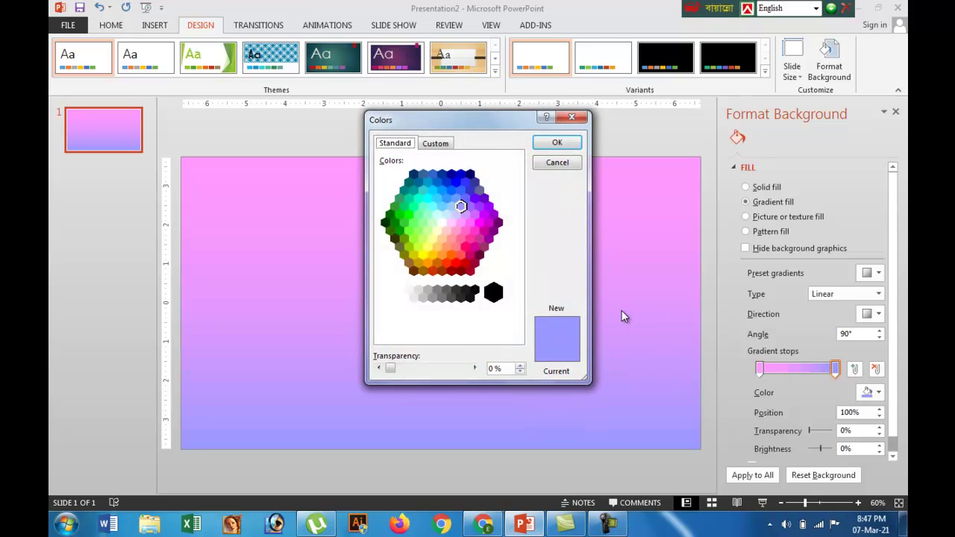
left_click(454, 246)
left_click(557, 143)
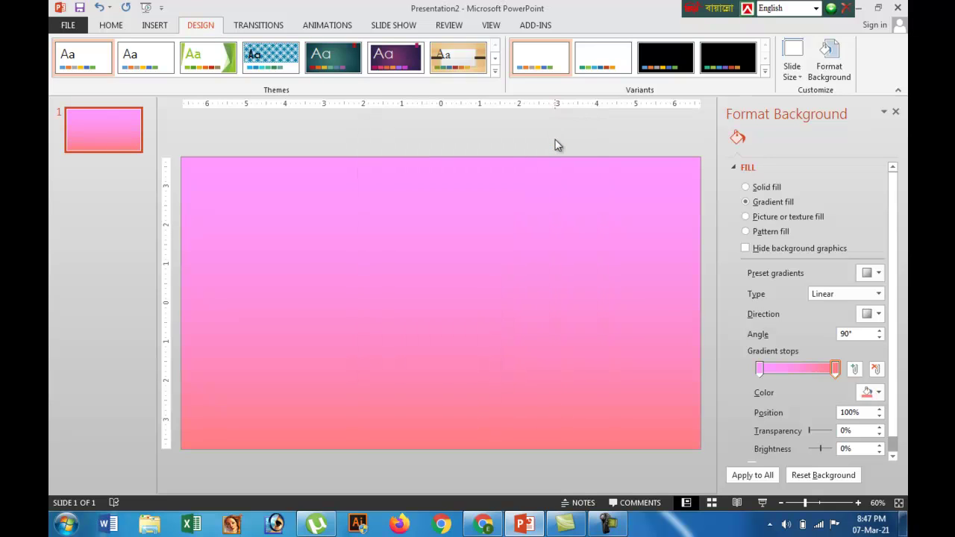
left_click(895, 112)
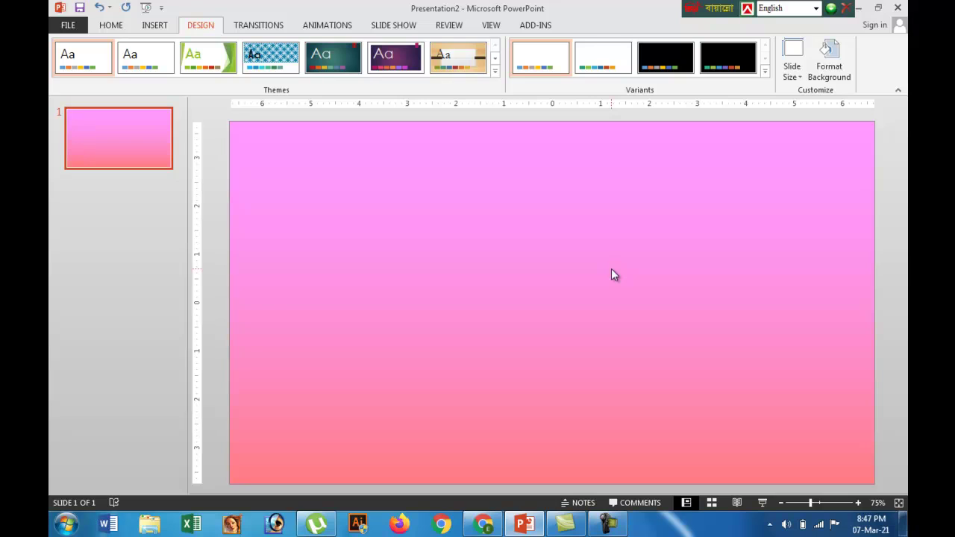
Step: Draw a tall, narrow isosceles triangle left of centre and fill it red
left_click(98, 28)
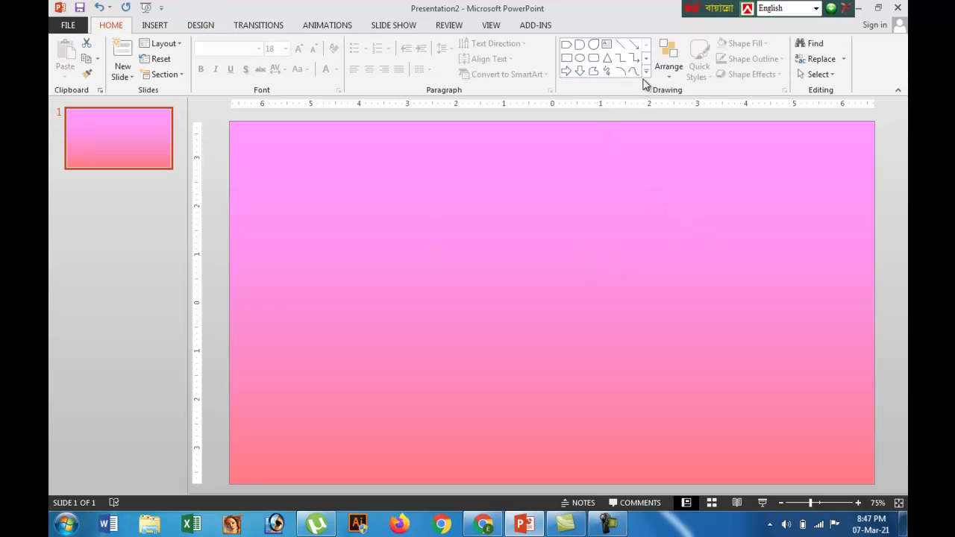
left_click(607, 58)
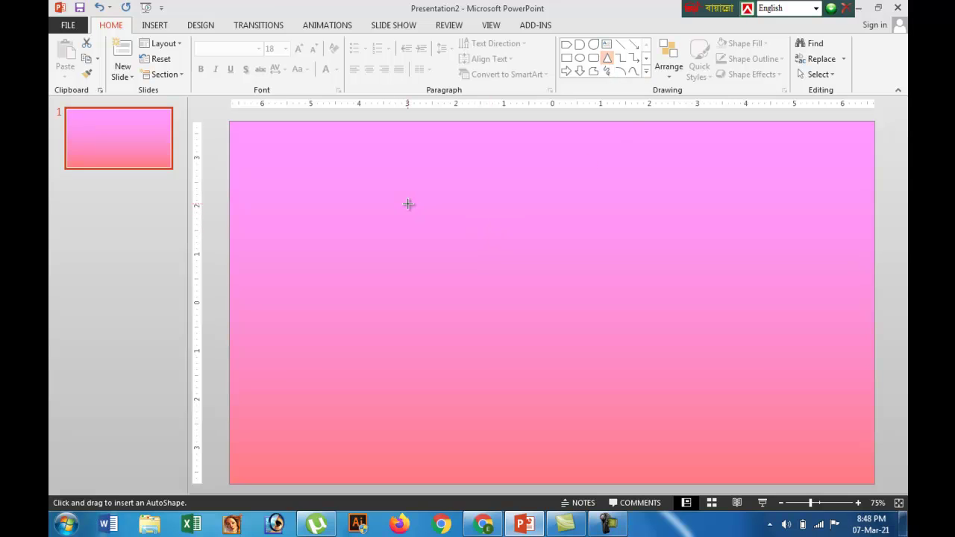
left_click_drag(412, 203, 427, 296)
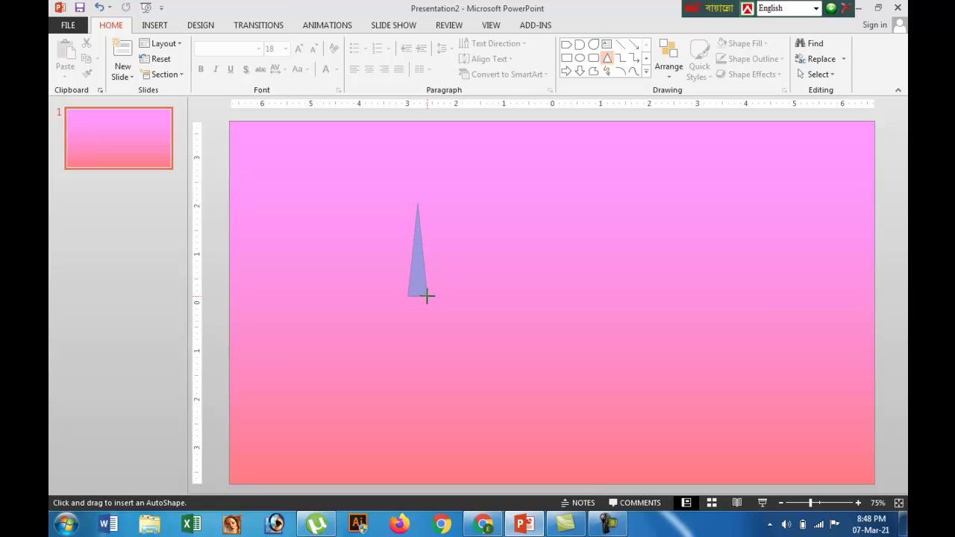
left_click_drag(427, 296, 425, 295)
left_click(764, 43)
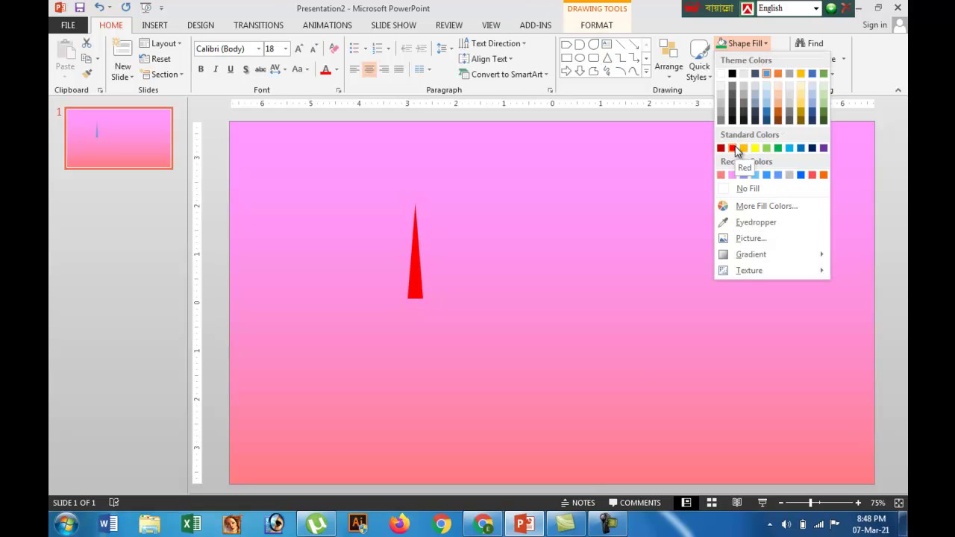
left_click(735, 149)
Step: Duplicate the triangle, flip the copy vertically and place it below, base to base
key("ctrl+d")
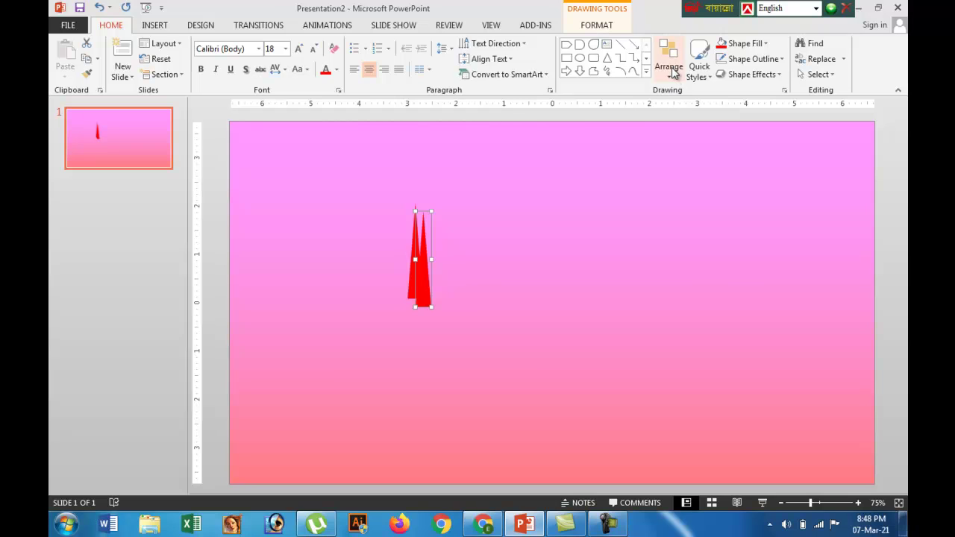
left_click(671, 76)
mouse_move(701, 267)
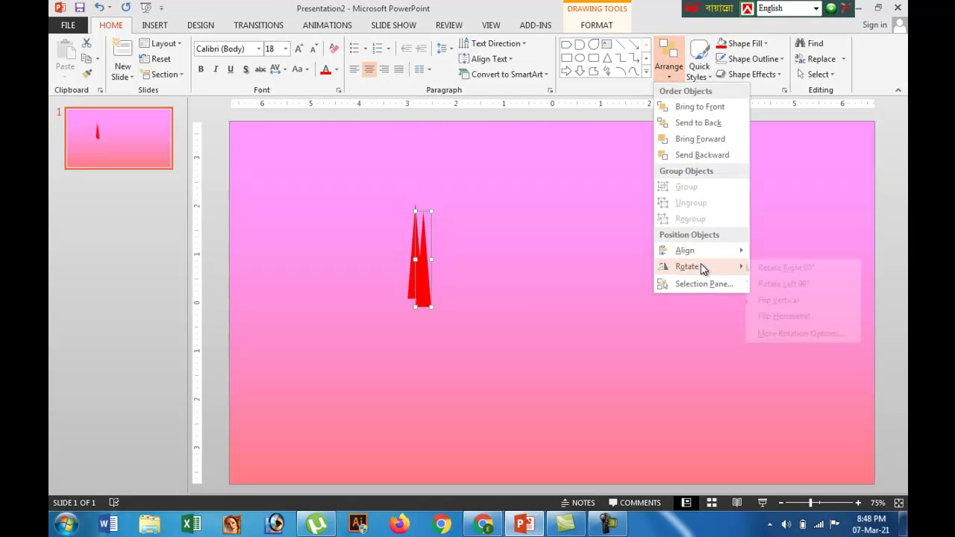
left_click(784, 301)
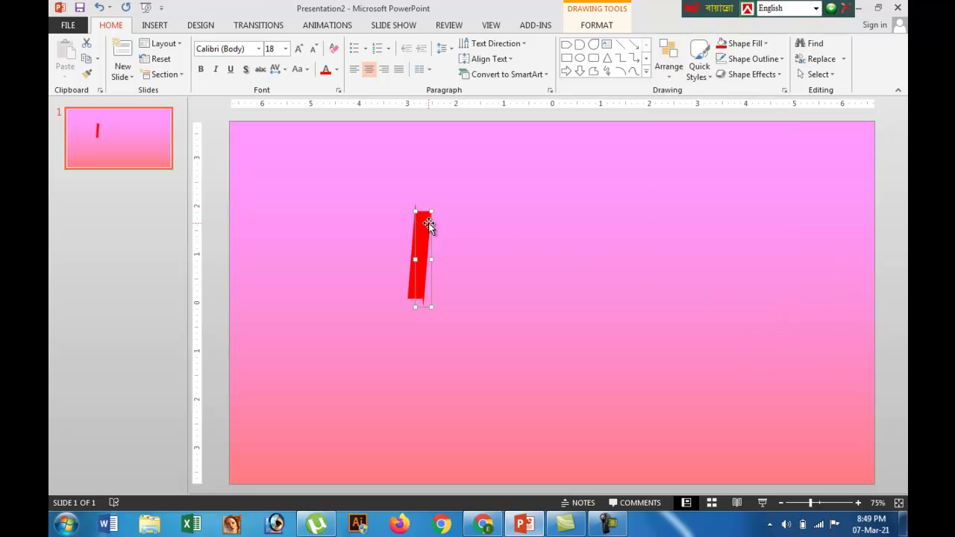
left_click_drag(431, 220, 420, 305)
Step: Align the two triangles on their left edges
left_click(371, 276)
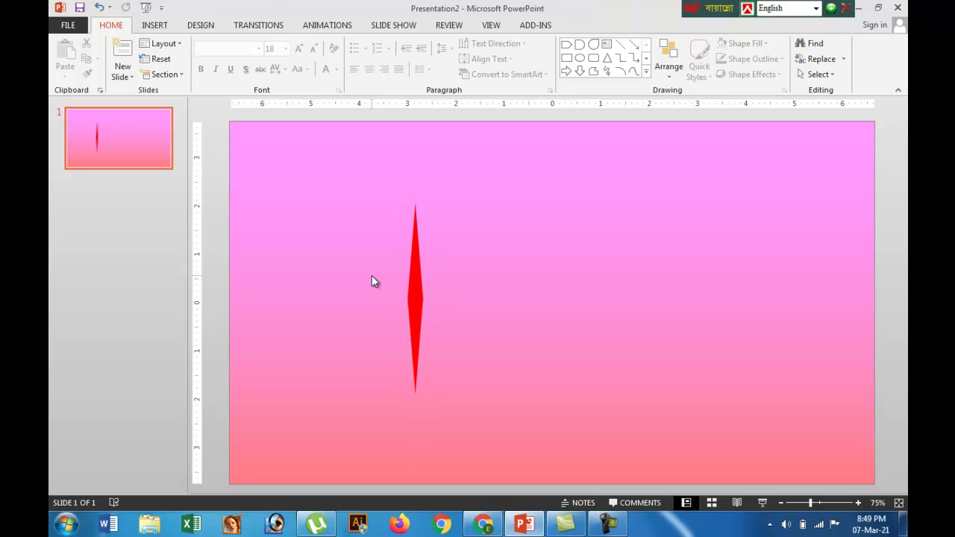
left_click(409, 273)
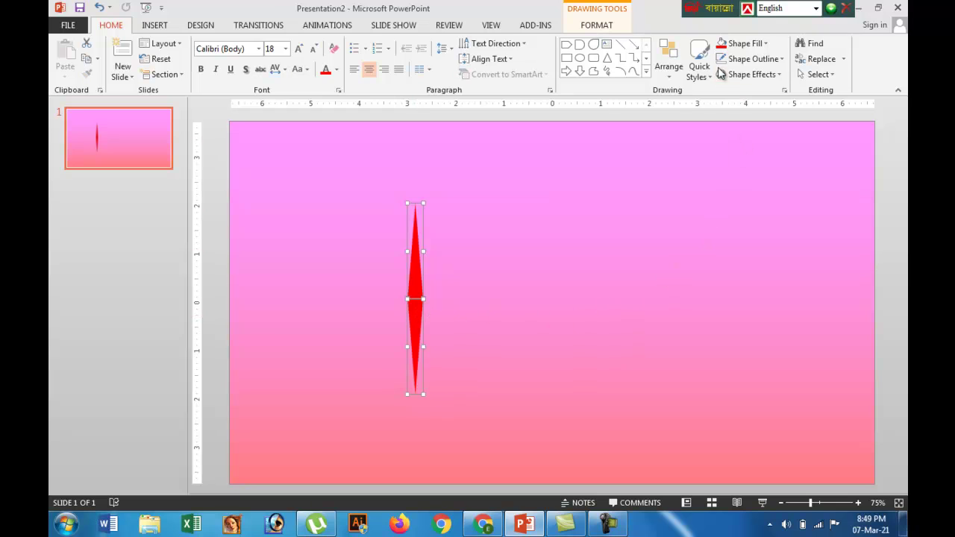
left_click(674, 82)
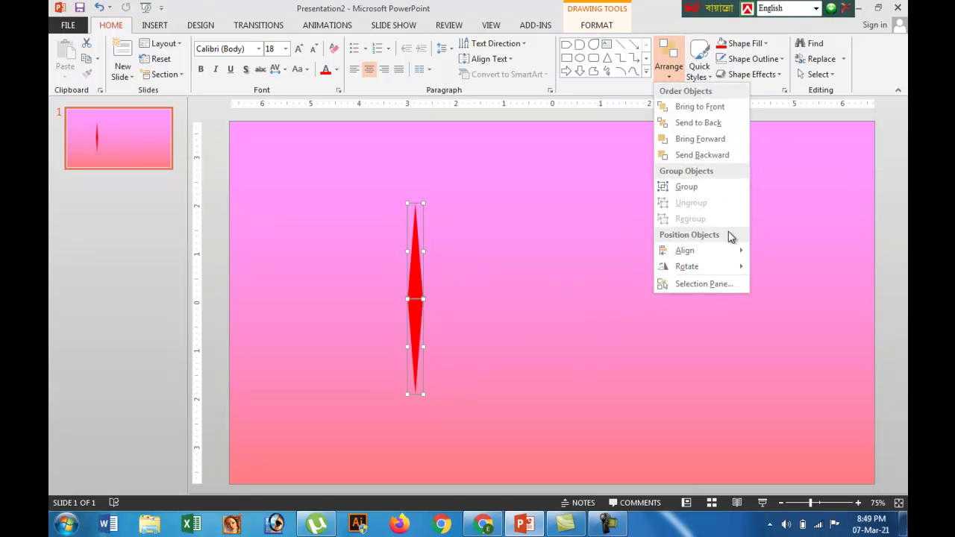
mouse_move(707, 257)
left_click(793, 252)
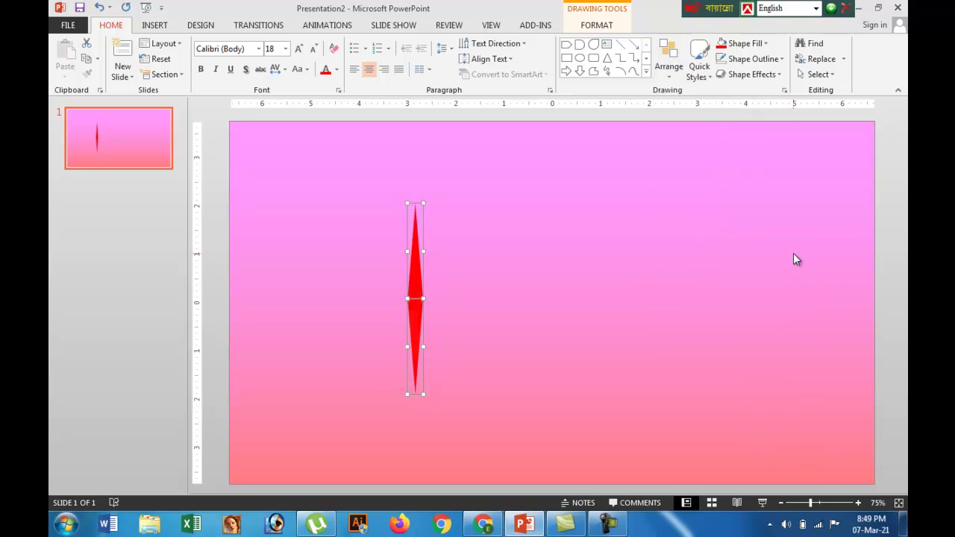
Step: Set the lower triangle to No Fill and group it with the red upper triangle
left_click(575, 252)
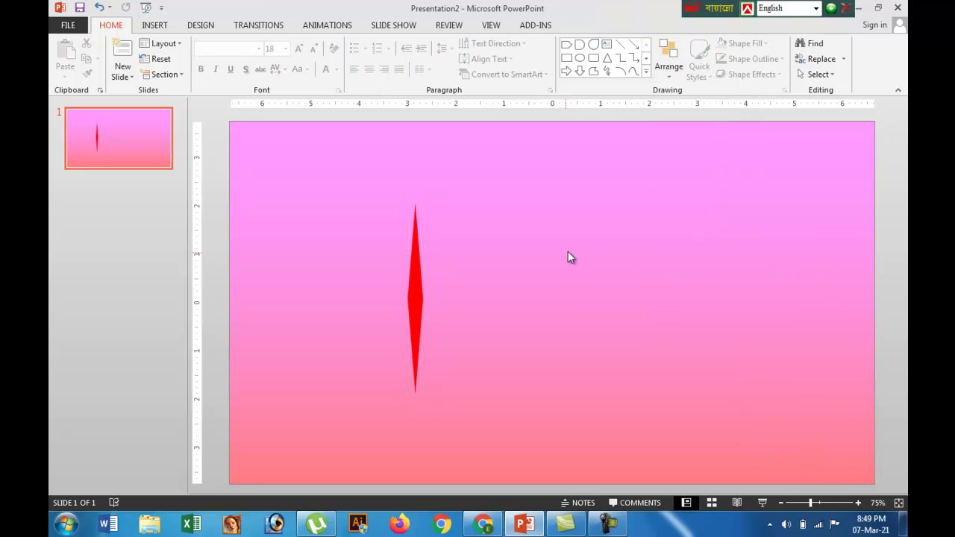
left_click(411, 330)
left_click(756, 48)
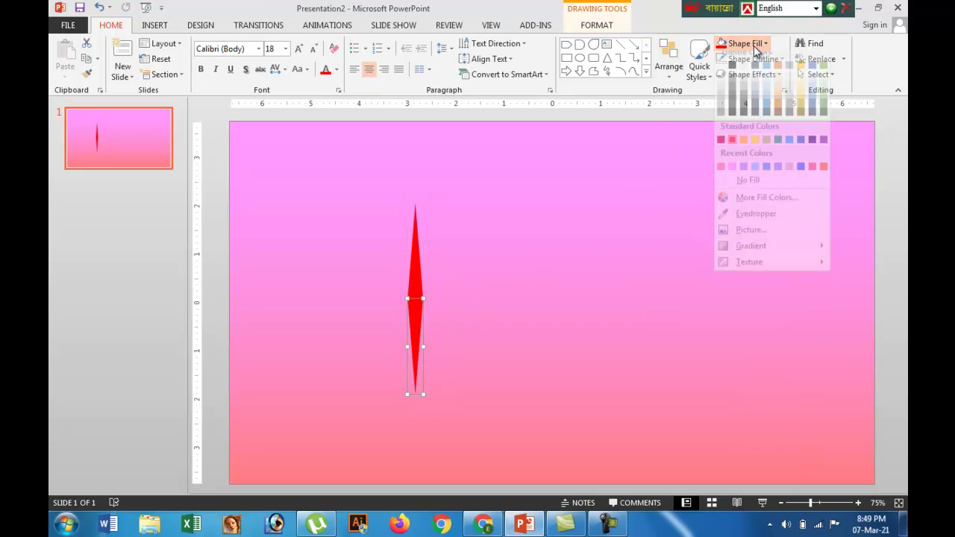
left_click(750, 183)
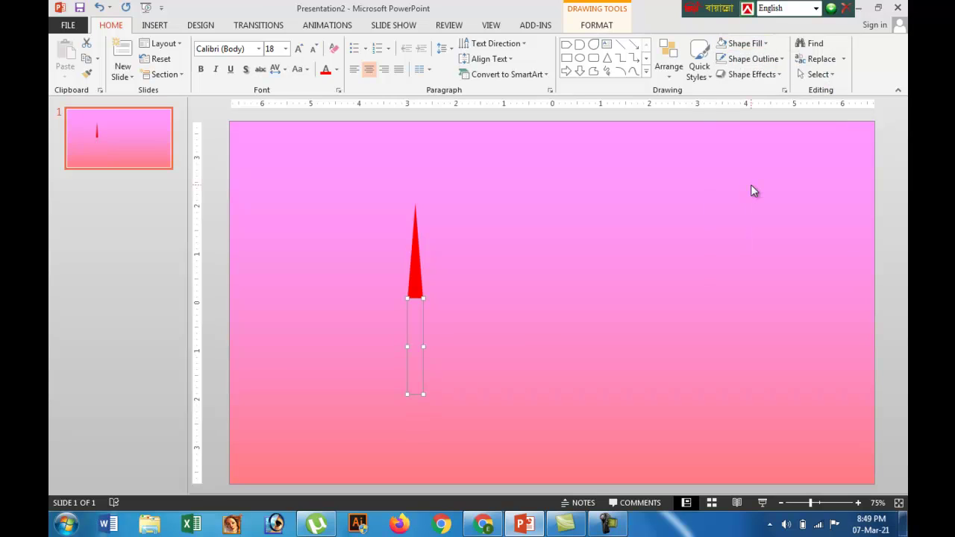
left_click(417, 262, "shift")
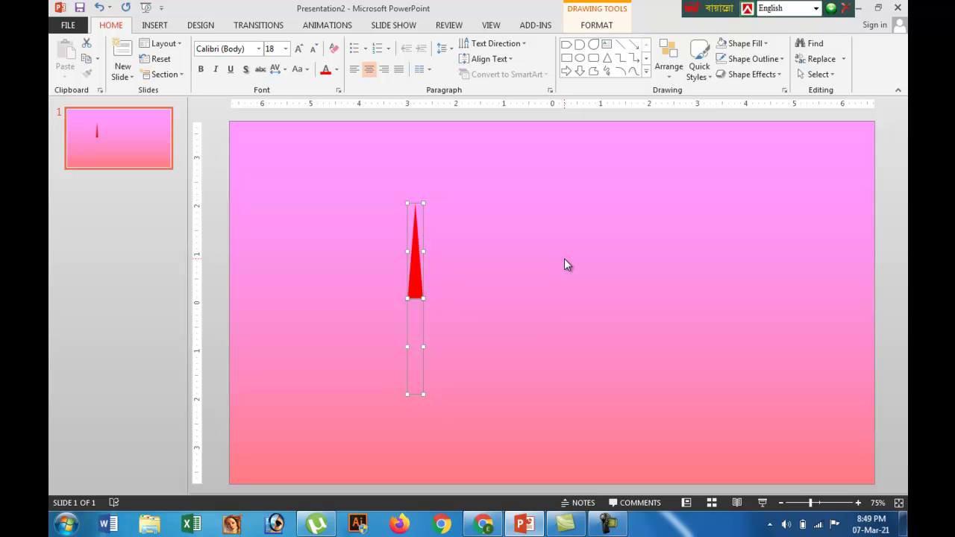
key("ctrl+g")
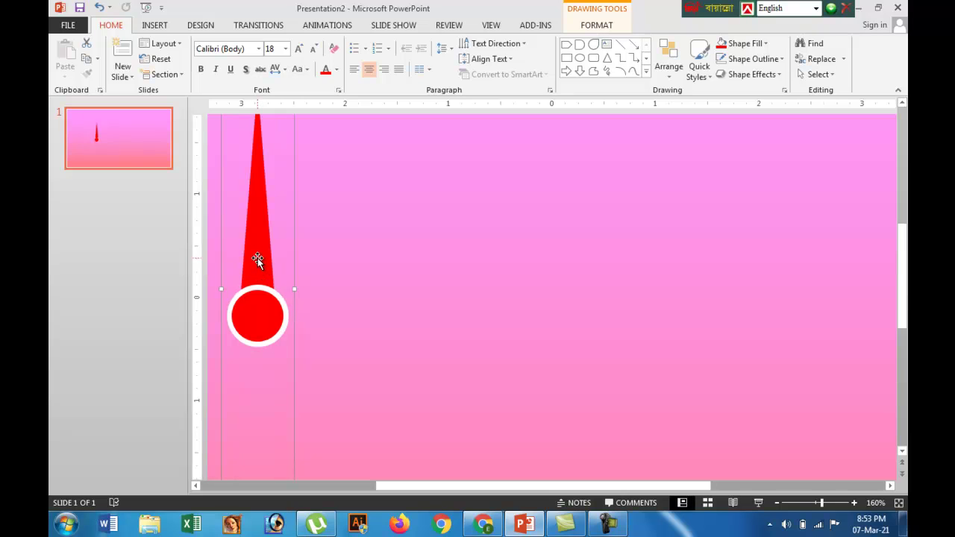
Step: Reposition the grouped needle and rotate it to 40° in Format Shape
left_click_drag(258, 258, 250, 305)
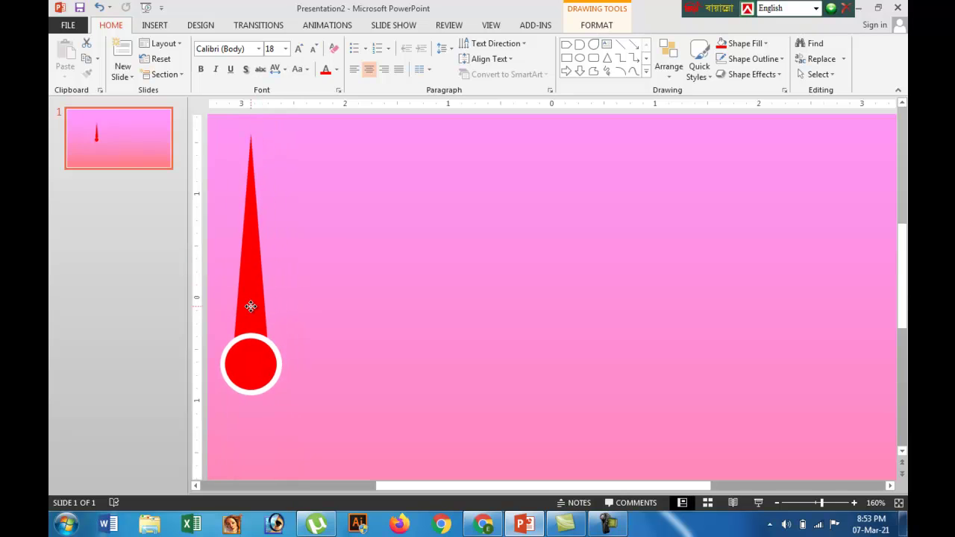
left_click_drag(250, 306, 239, 309)
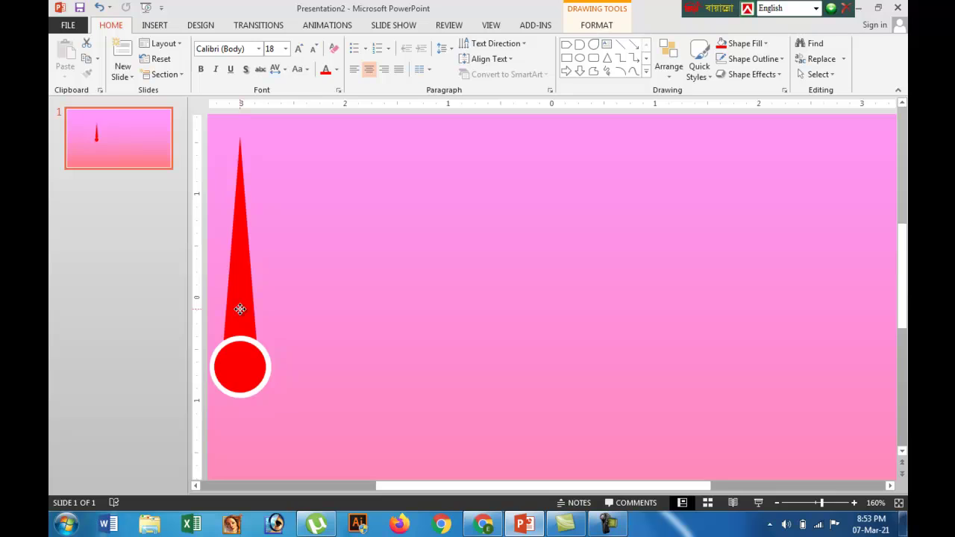
scroll(239, 309, "down", 5)
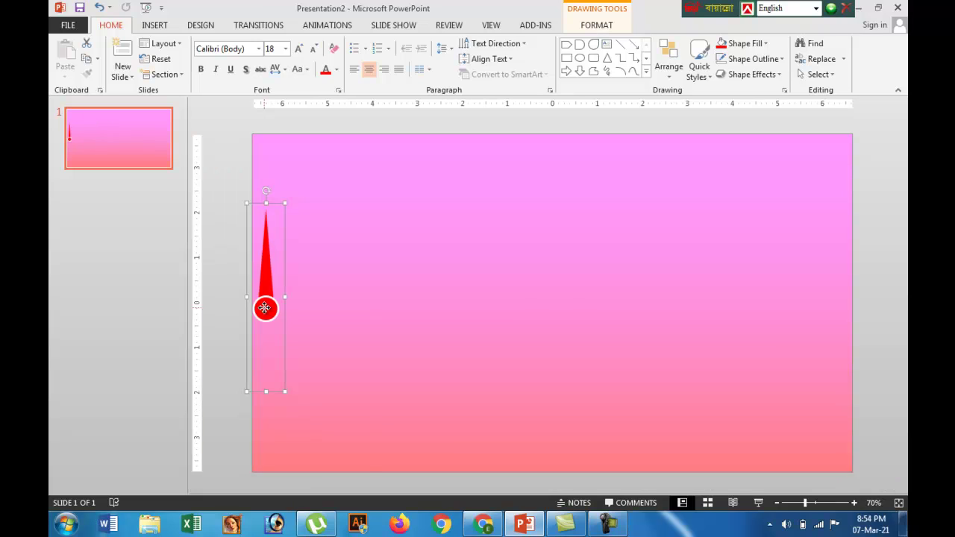
right_click(265, 308)
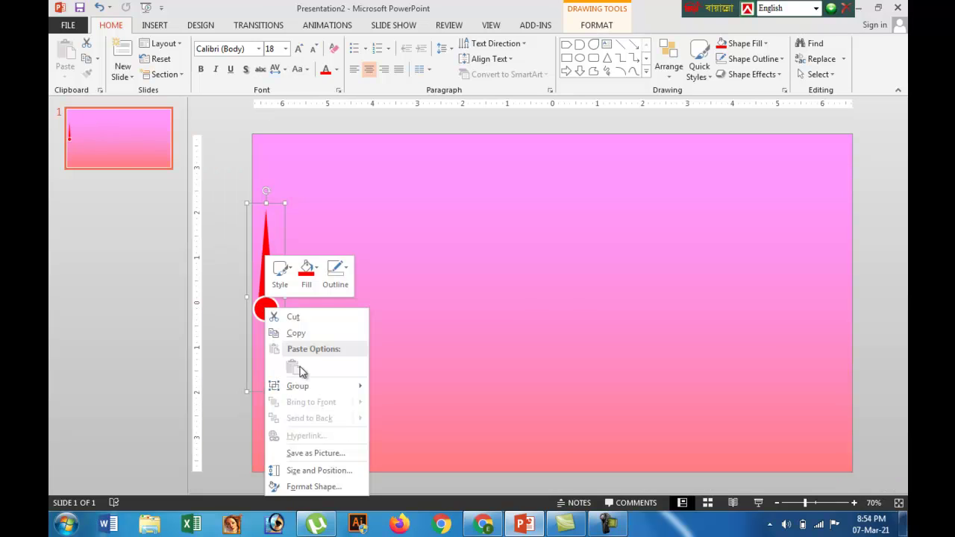
left_click(307, 487)
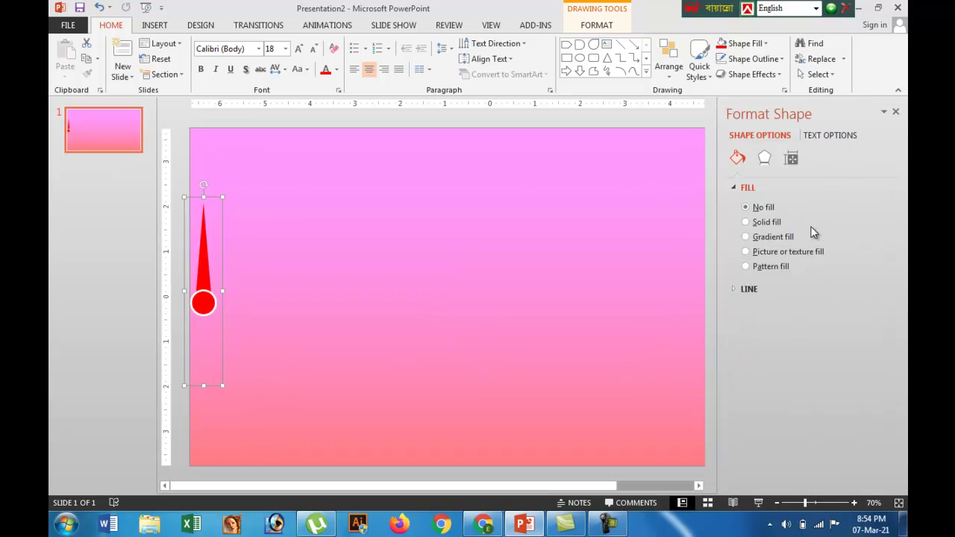
left_click(792, 159)
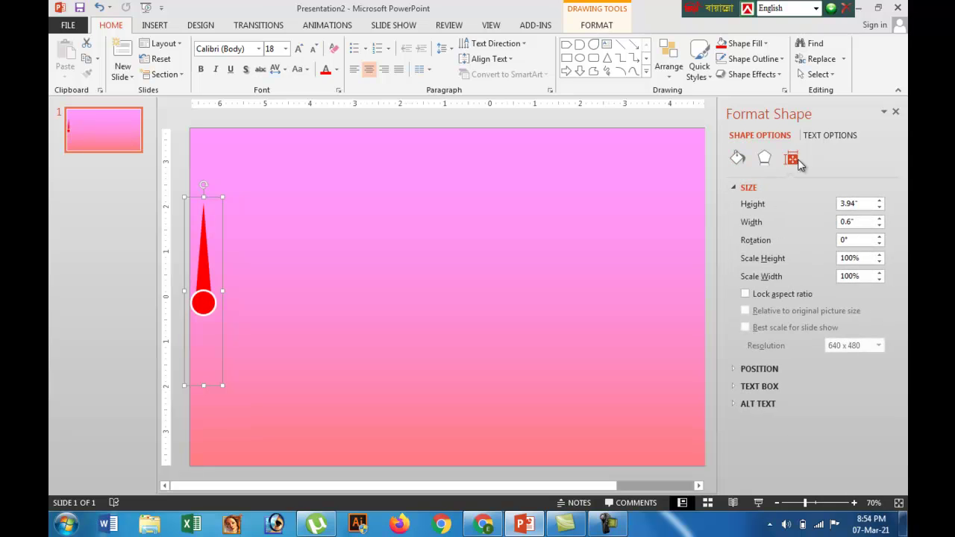
left_click(881, 237)
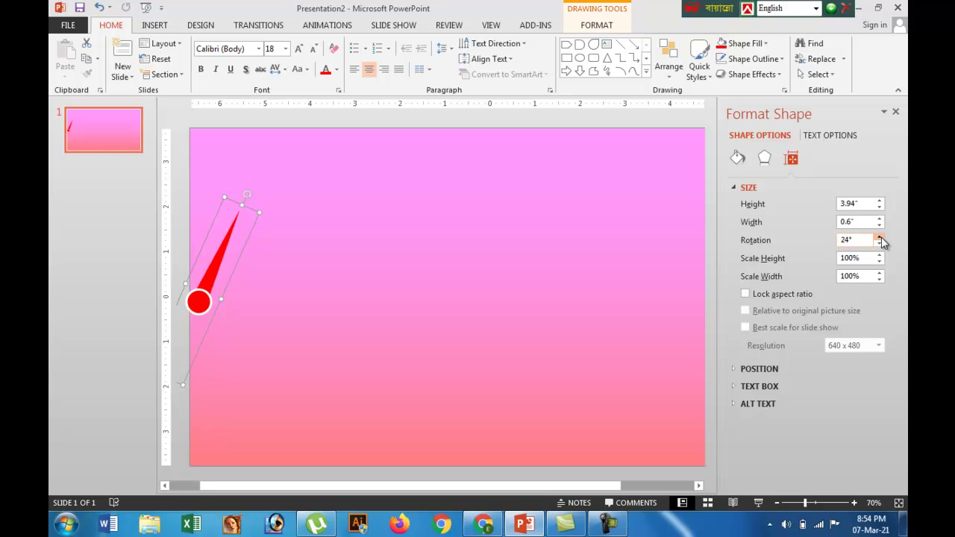
left_click_drag(881, 236, 881, 236)
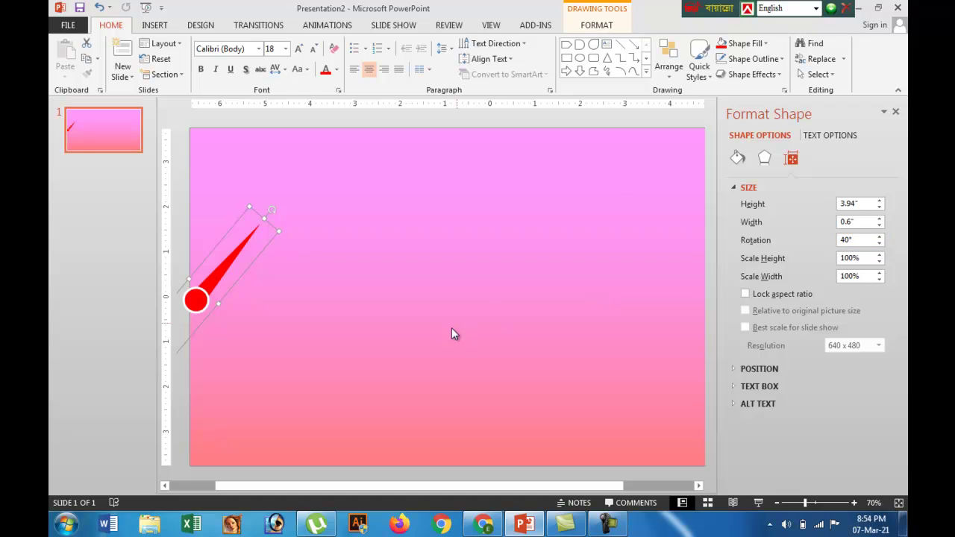
left_click(325, 327)
Step: Nudge the needle four small steps to the right
left_click(196, 298)
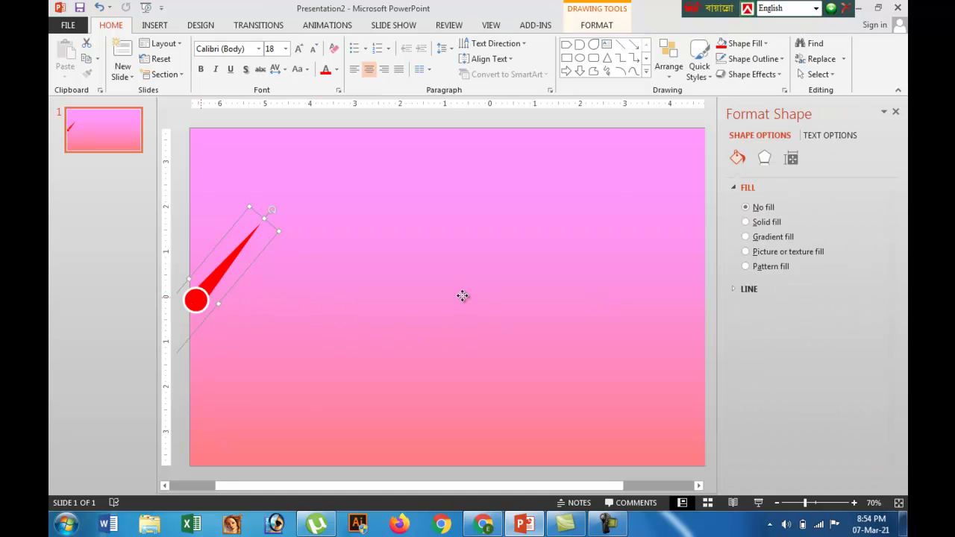
key("ctrl+Right")
key("ctrl+Right")
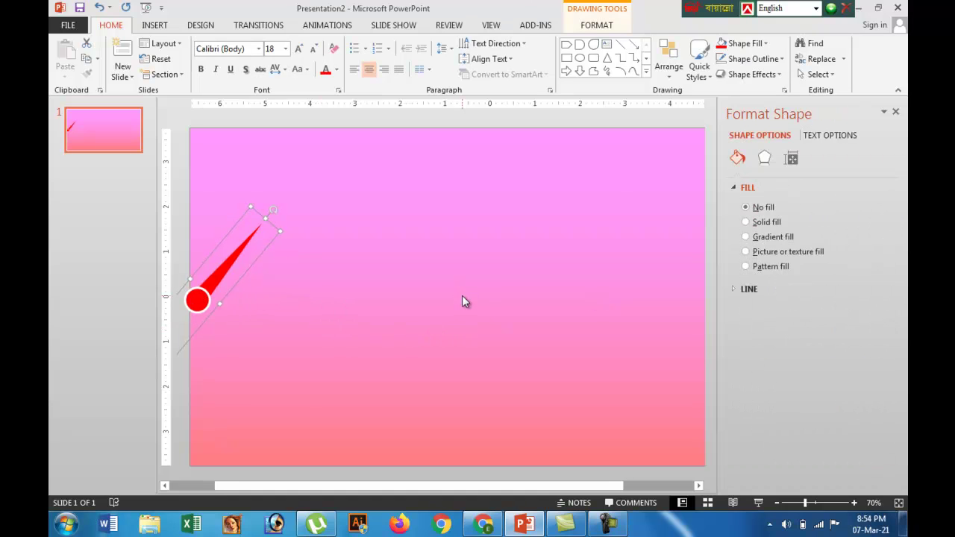
key("ctrl+Right")
key("ctrl+Right")
key("ctrl+Right")
key("ctrl+Right")
key("ctrl+Right")
key("ctrl+Right")
key("ctrl+Right")
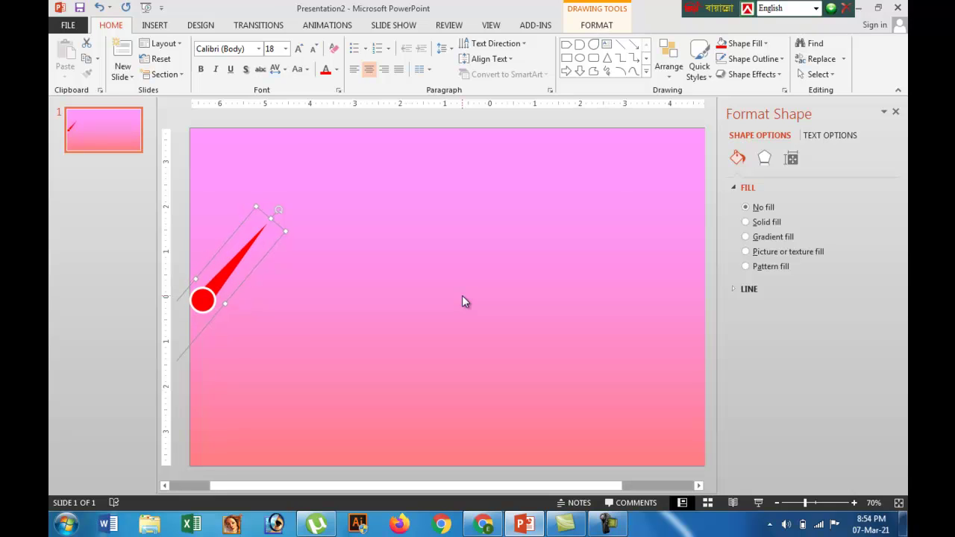
key("ctrl+Right")
key("ctrl+Right")
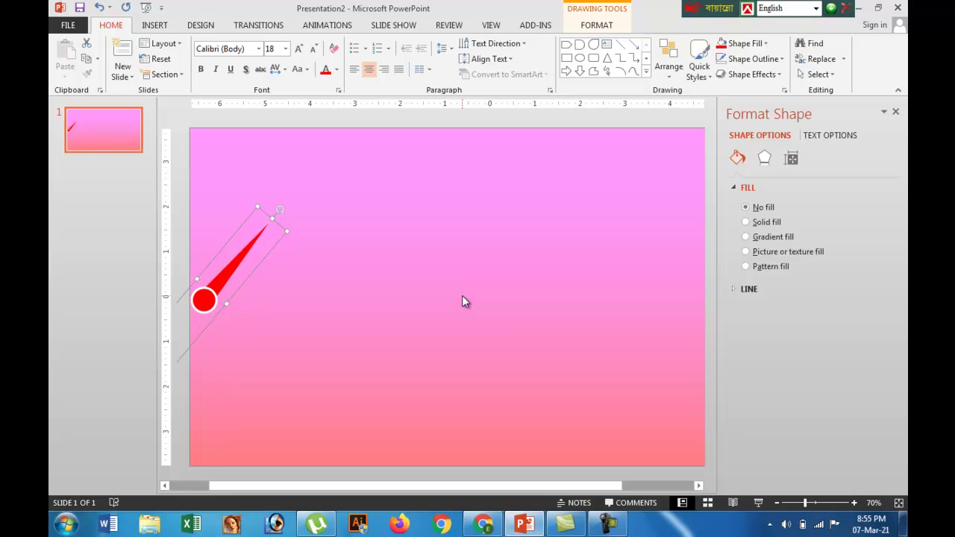
key("ctrl+Right")
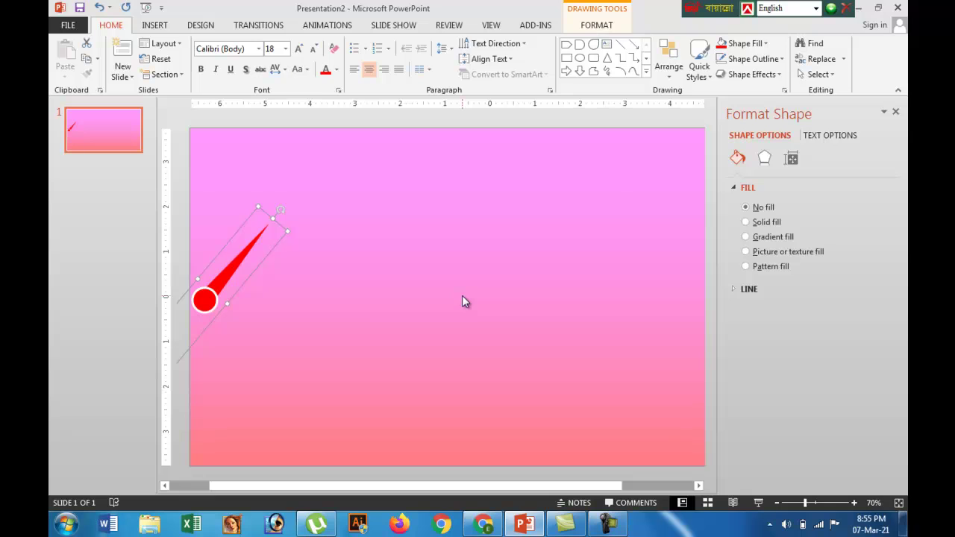
key("Escape")
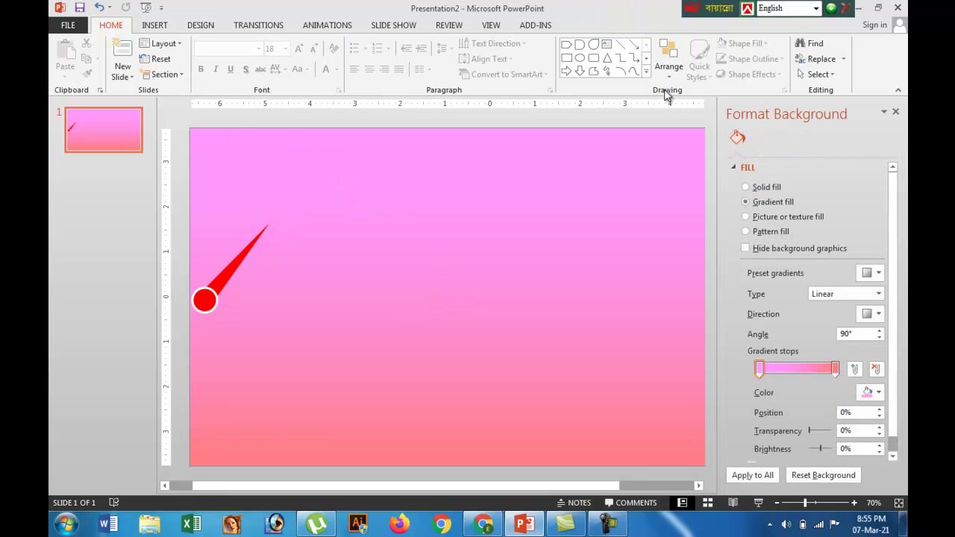
Step: Draw an arc and reshape it into a half circle around the needle's pivot
left_click(620, 71)
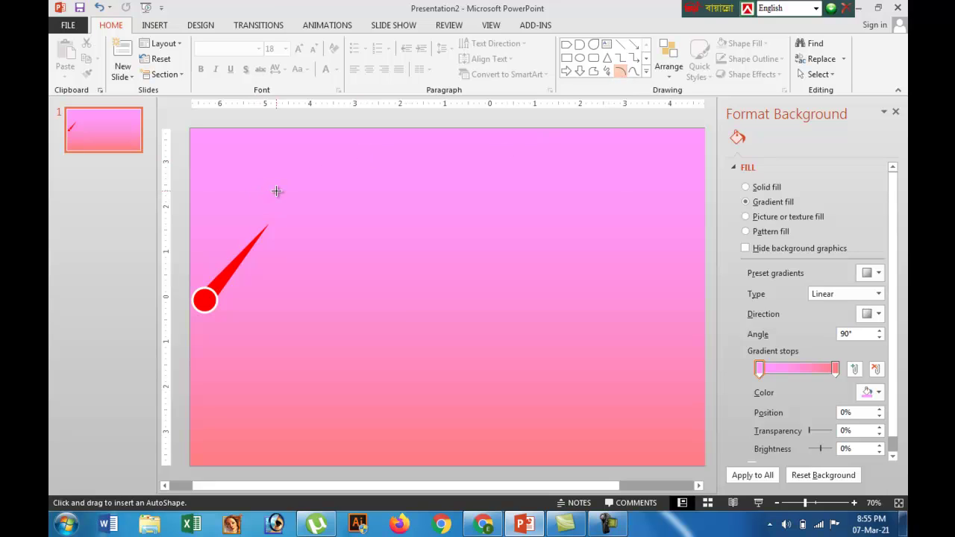
mouse_move(276, 191)
left_mouse_down()
mouse_move(328, 241)
mouse_move(273, 219)
left_mouse_up()
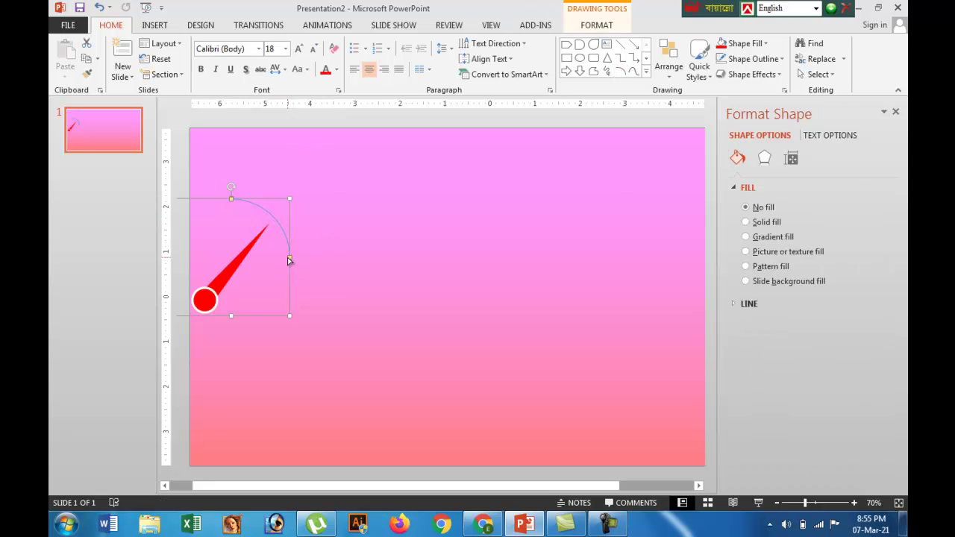
left_click_drag(290, 256, 295, 326)
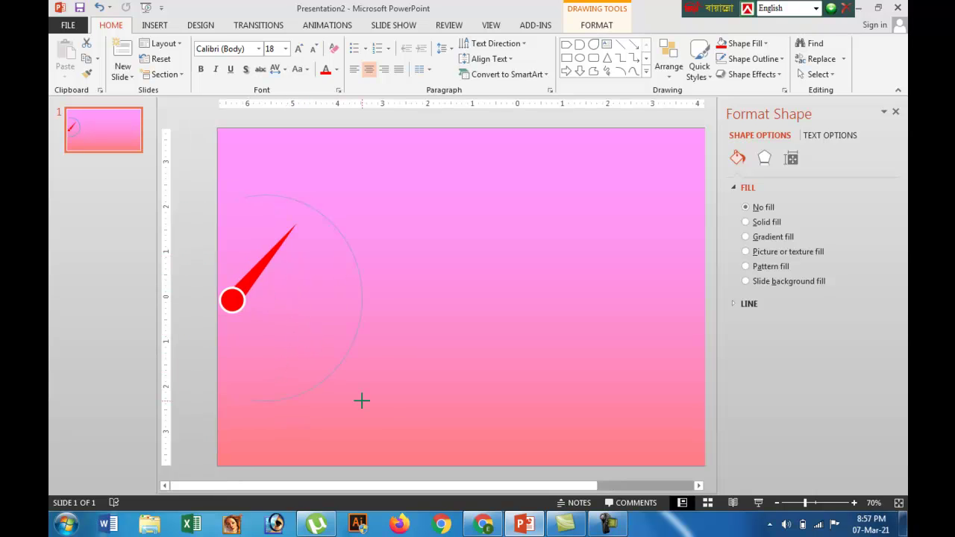
left_click_drag(361, 401, 395, 419)
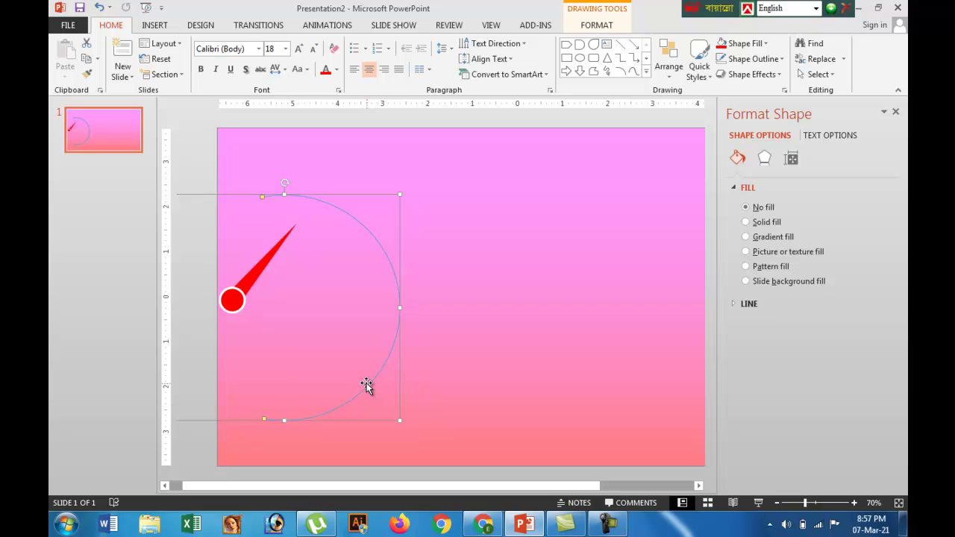
left_click_drag(366, 385, 326, 356)
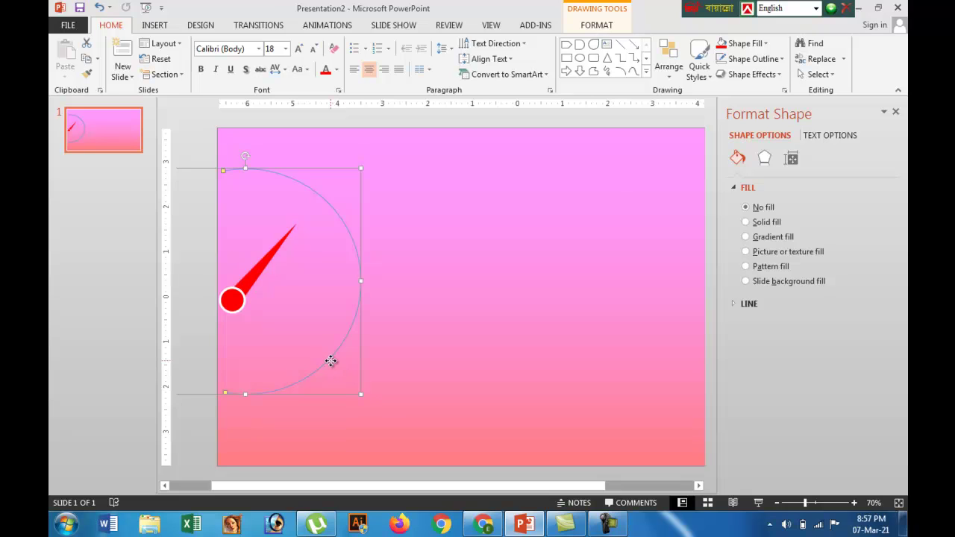
left_click_drag(330, 363, 327, 363)
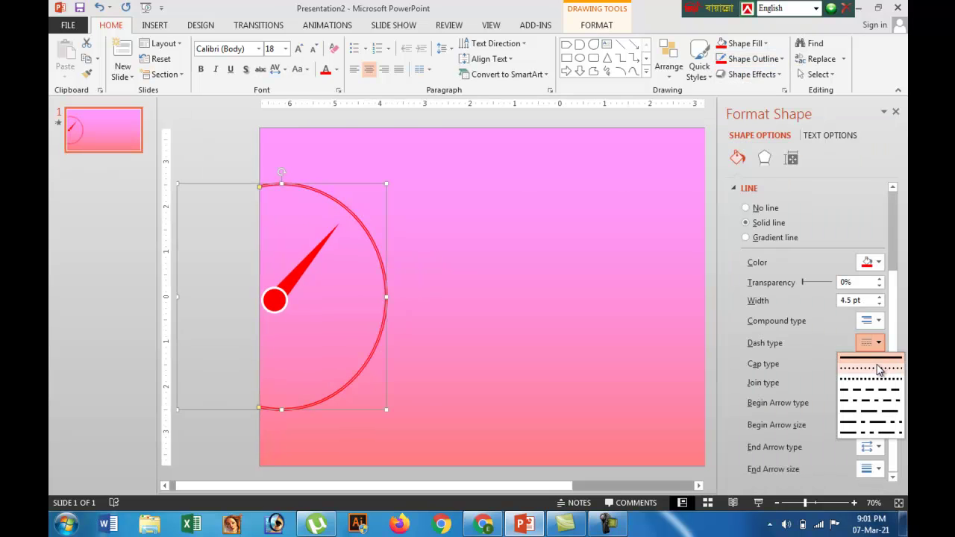
Step: Give the arc's outline a dashed line style
left_click(878, 367)
left_click(878, 343)
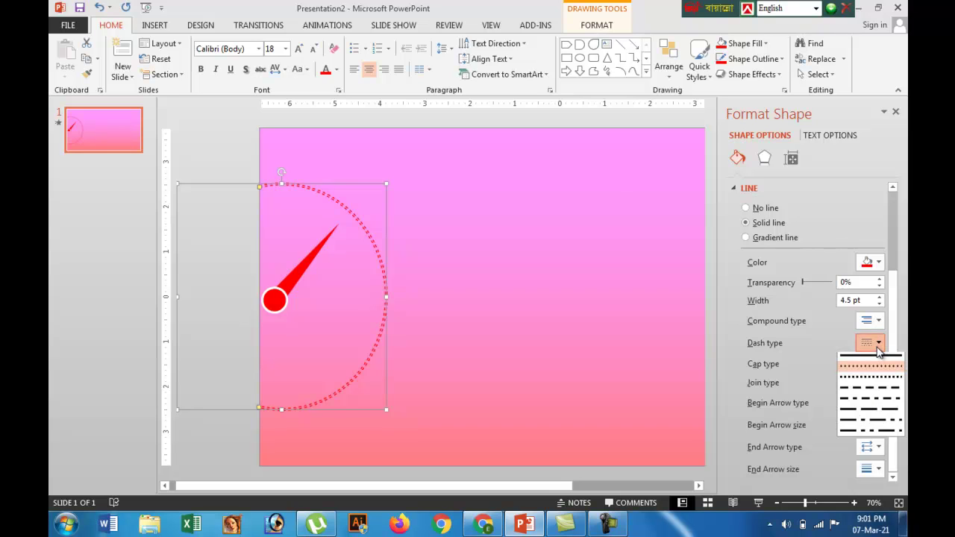
left_click(874, 379)
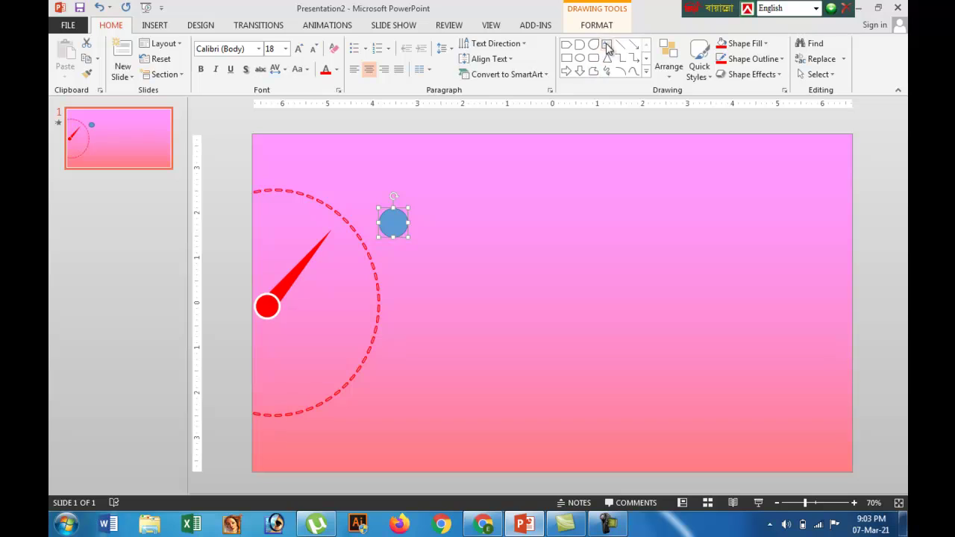
Step: Size the numbered white circle to 0.6" × 0.6" and centre it on the needle tip
left_click(605, 29)
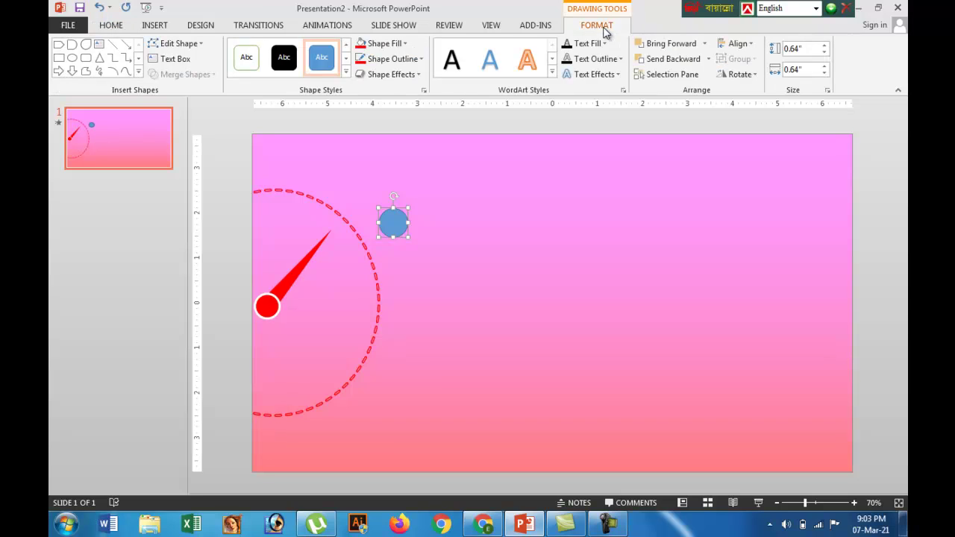
left_click(824, 51)
left_click(824, 72)
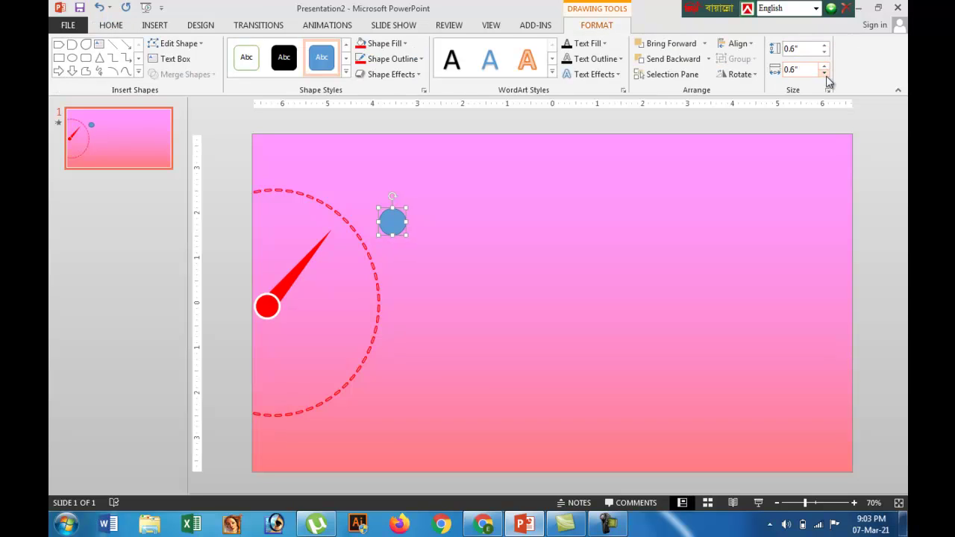
left_click(757, 76)
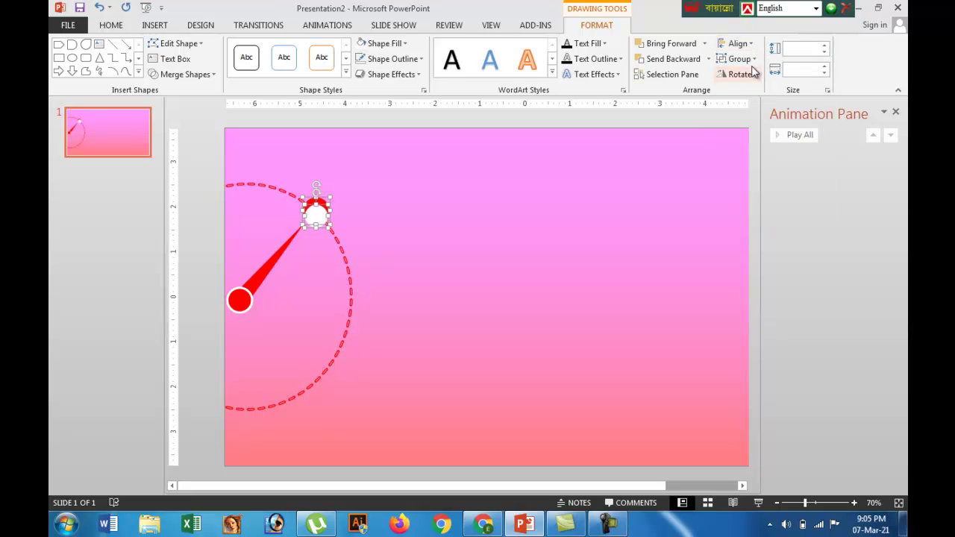
left_click(738, 44)
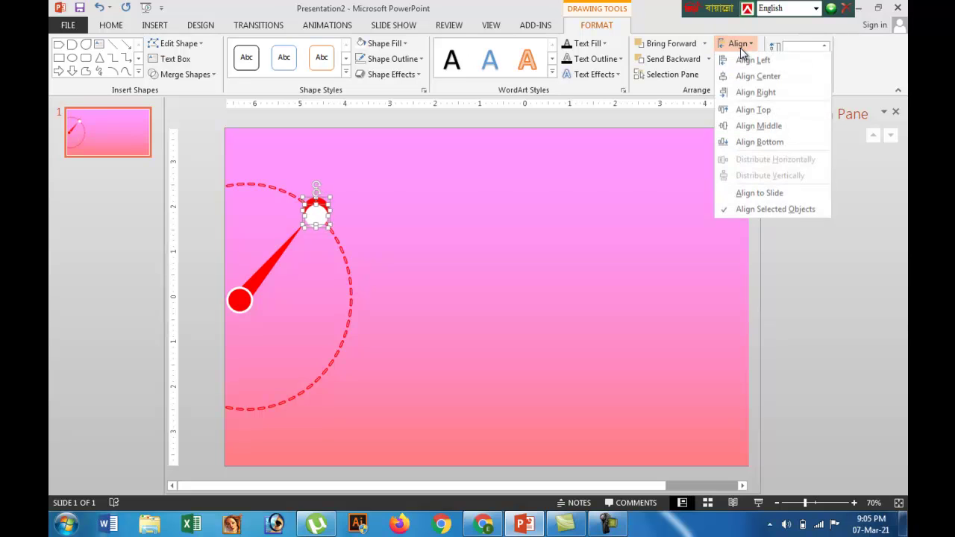
left_click(758, 125)
left_click(538, 183)
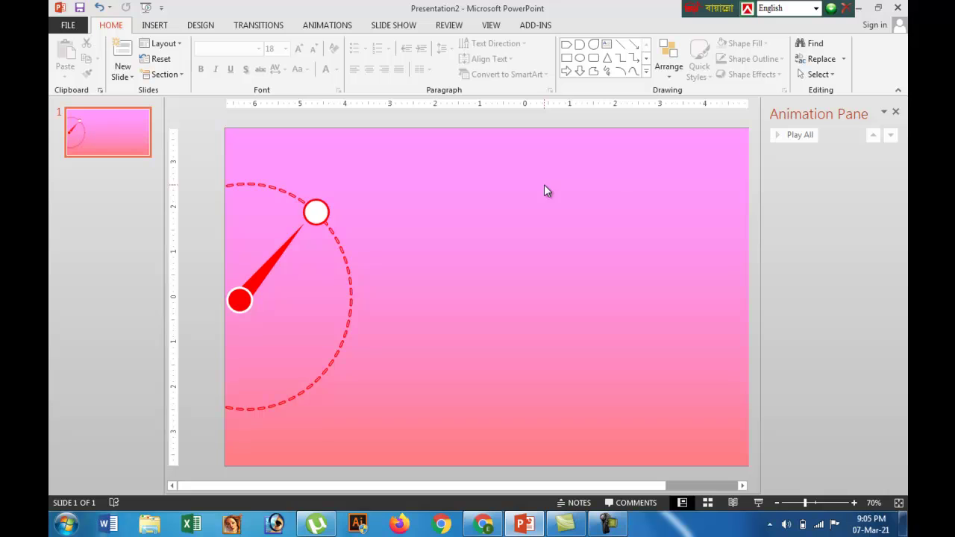
key("ctrl+z")
scroll(865, 504, "up", 1)
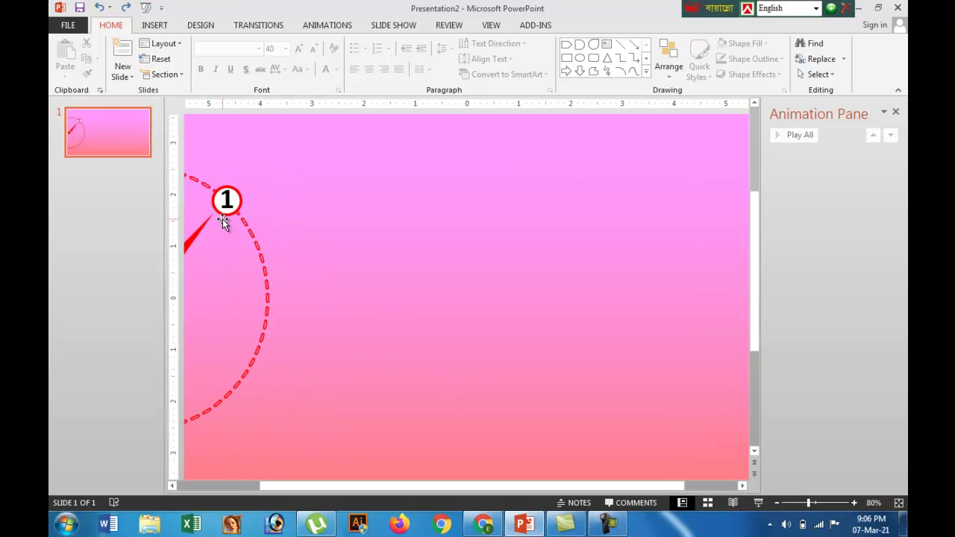
Step: Give the number 1 circle a soft orange glow, then open the needle's Format Shape settings
left_click(224, 216)
left_click(296, 211)
left_click(240, 200)
left_click(311, 209)
left_click(210, 199)
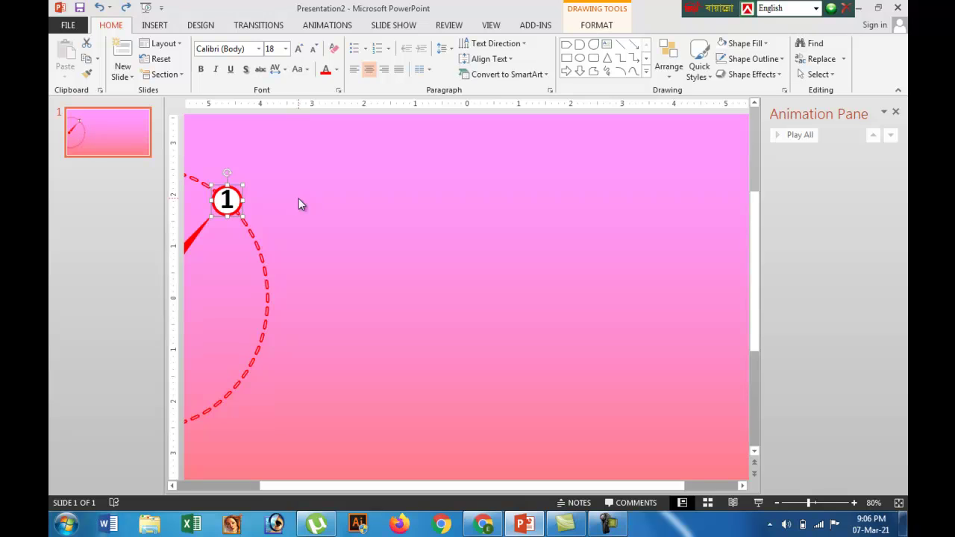
left_click(749, 74)
mouse_move(765, 187)
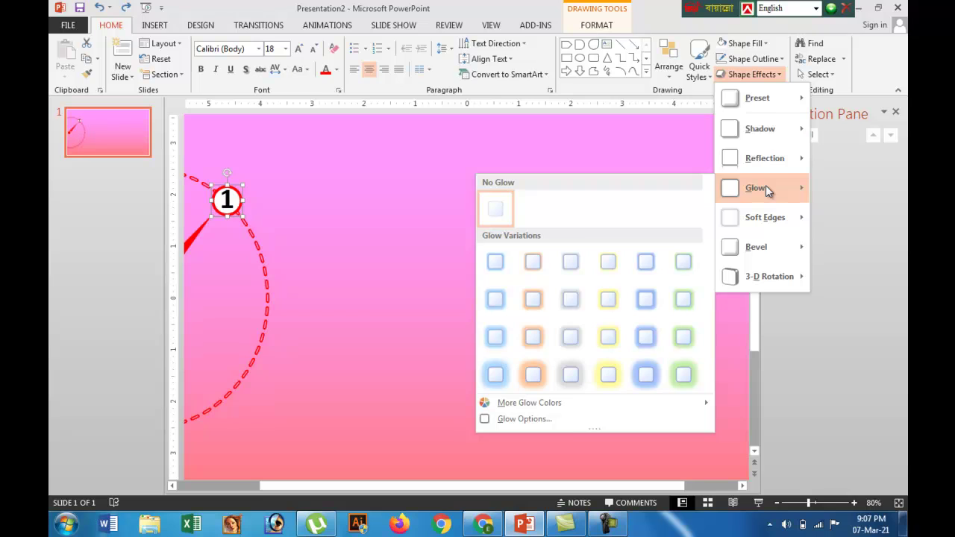
left_click(611, 370)
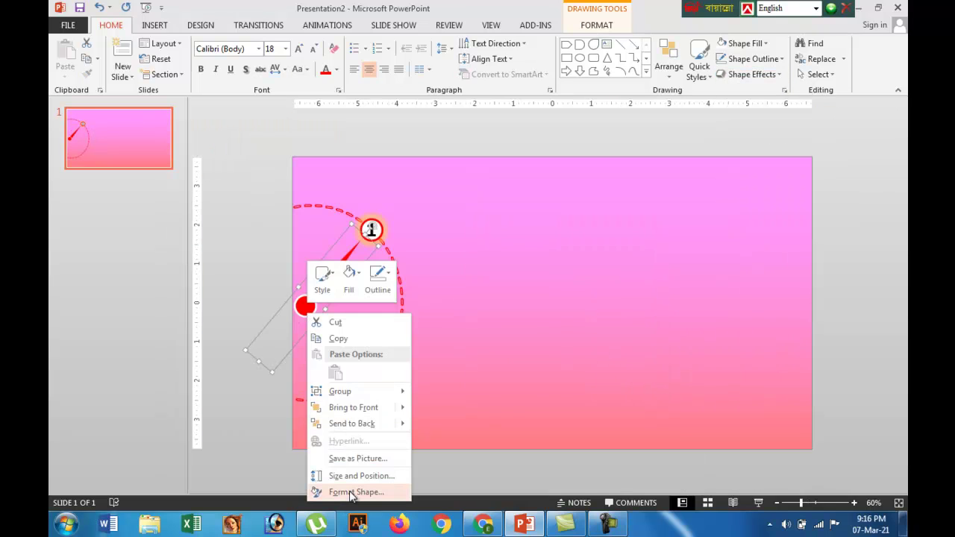
left_click(351, 493)
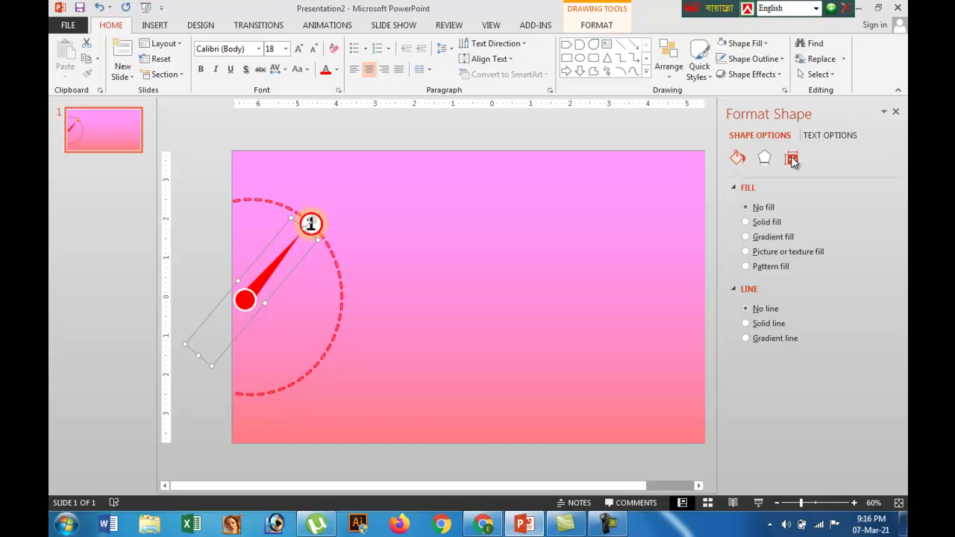
Step: Rotate the needle to 85° so it points right toward the dashed ring
left_click(792, 159)
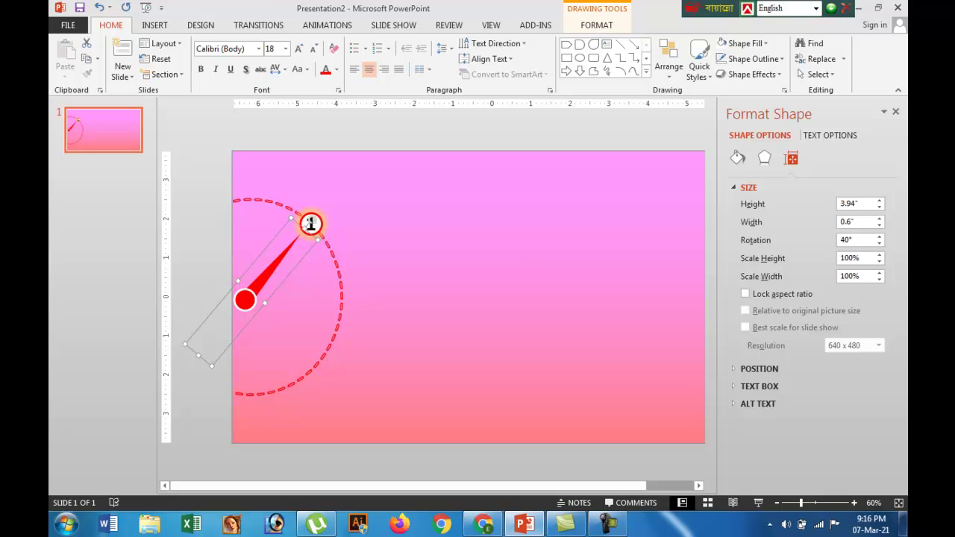
left_click(879, 237)
left_click(879, 237)
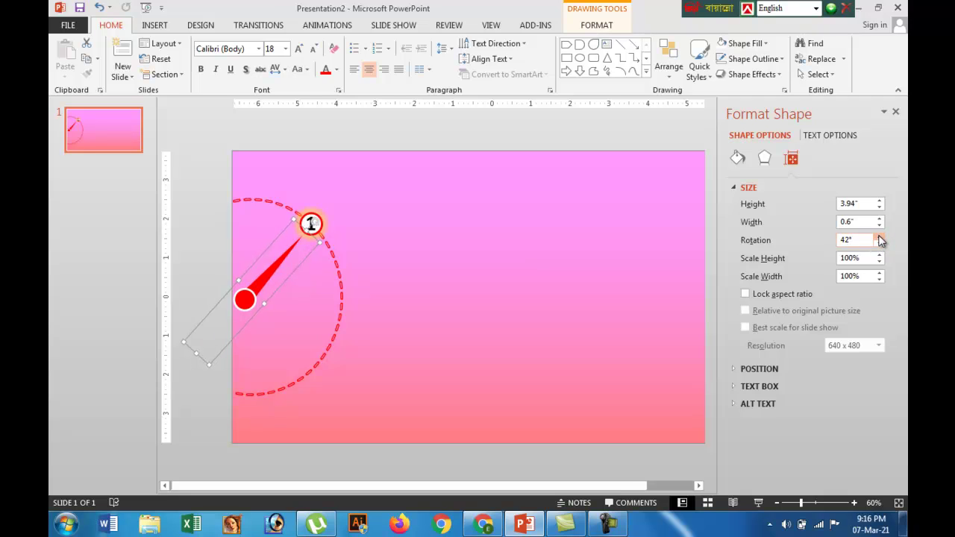
left_click(879, 236)
left_click(879, 237)
left_click(879, 236)
left_click(879, 236)
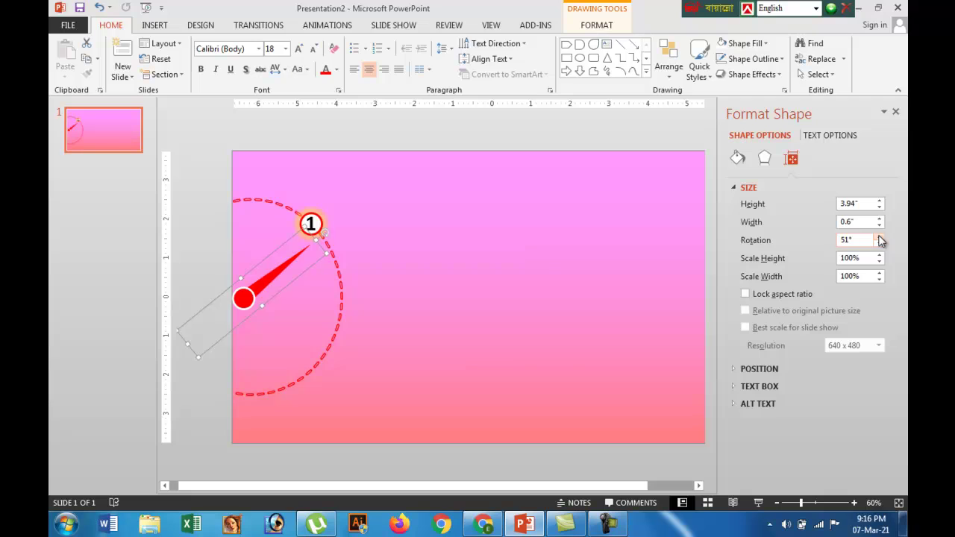
left_click(879, 237)
left_click(879, 237)
left_click(878, 237)
left_click(879, 237)
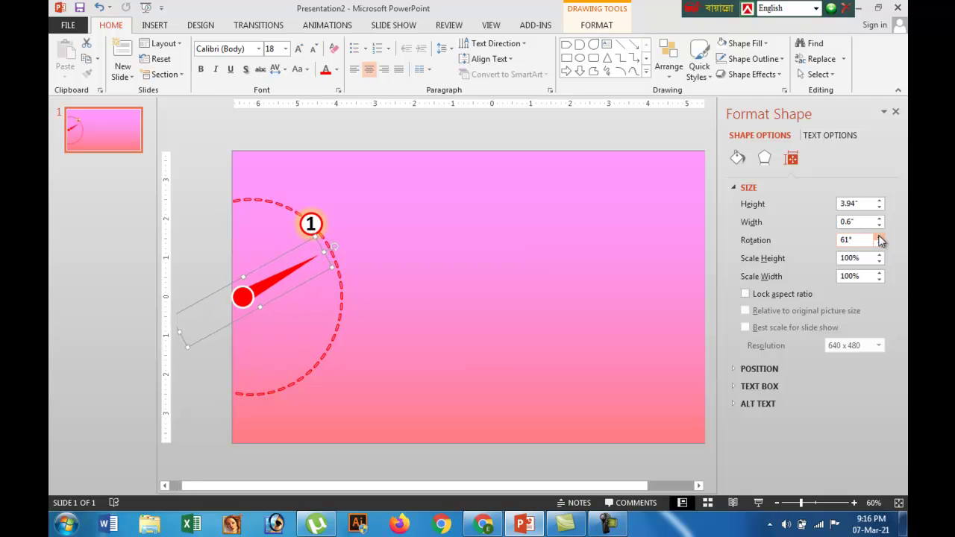
left_click(878, 237)
left_click(878, 237)
left_click(879, 236)
left_click(879, 237)
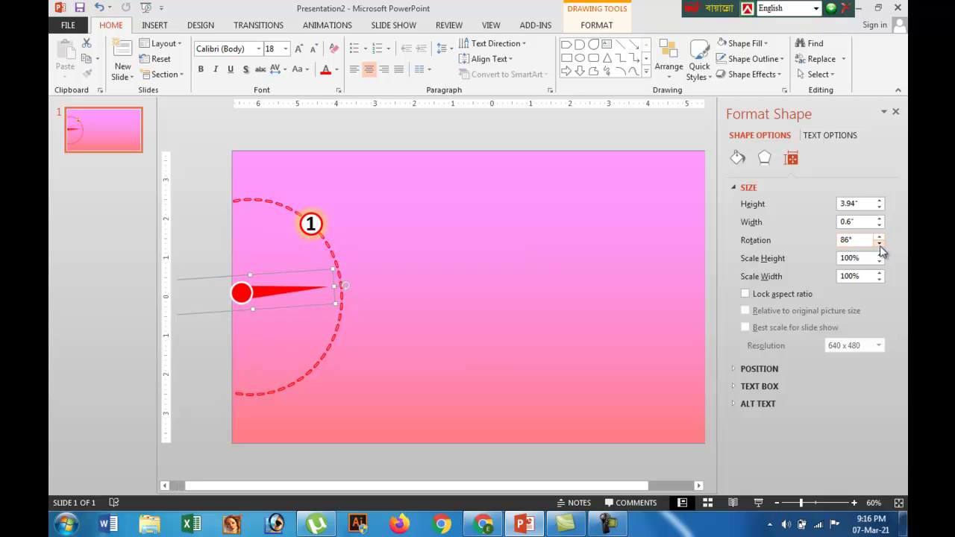
left_click(879, 245)
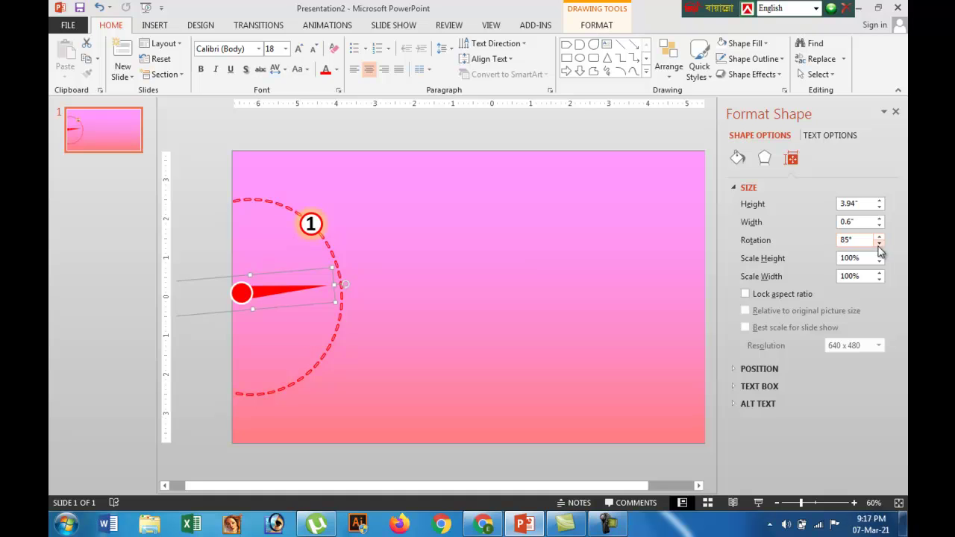
left_click(432, 259)
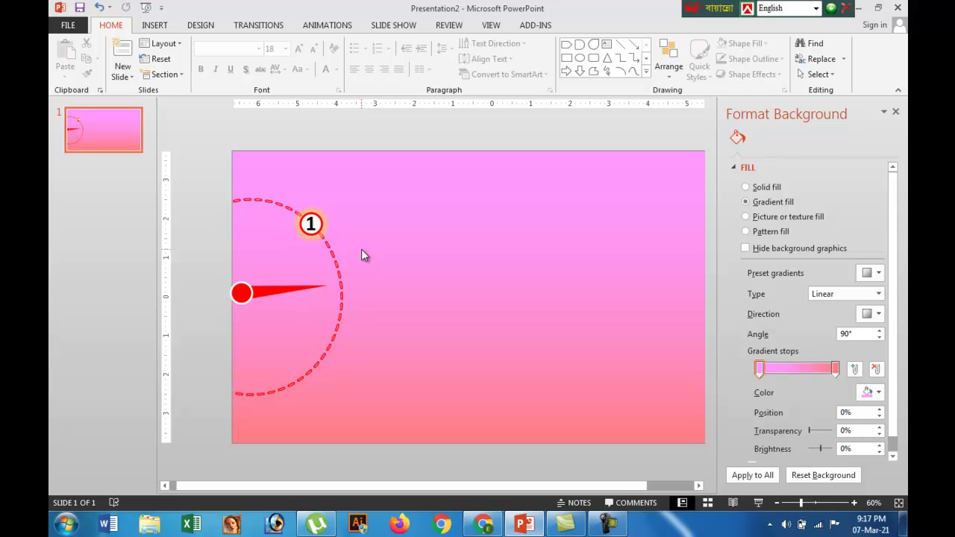
Step: Copy badge 1 to the horizontal needle's tip on the dashed ring and edit its number
left_click(310, 224)
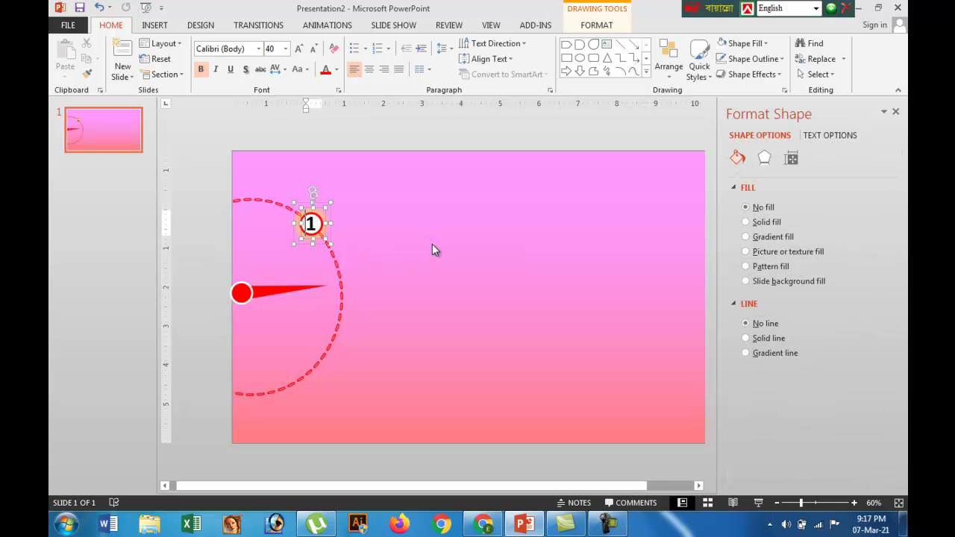
left_click_drag(320, 229, 348, 287)
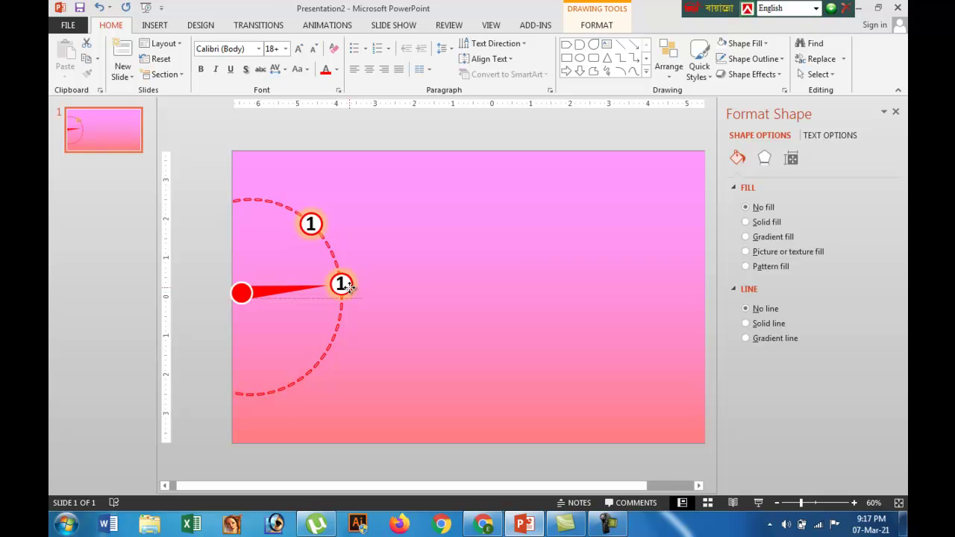
left_click(418, 284)
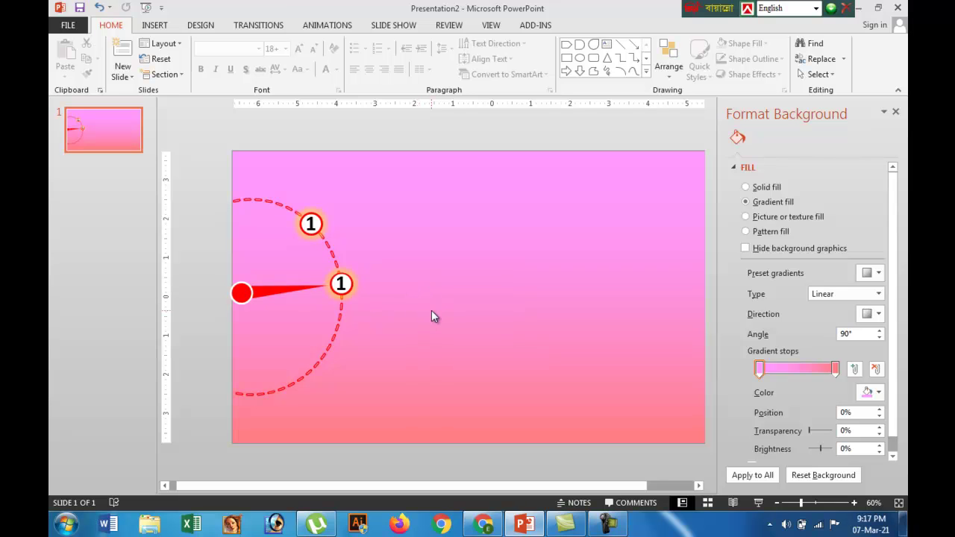
left_click(340, 284)
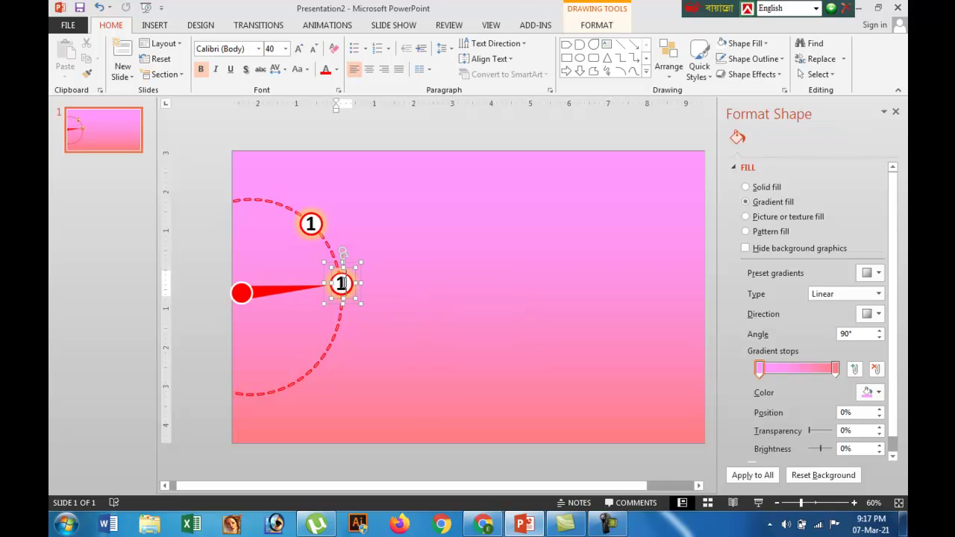
left_click(339, 283)
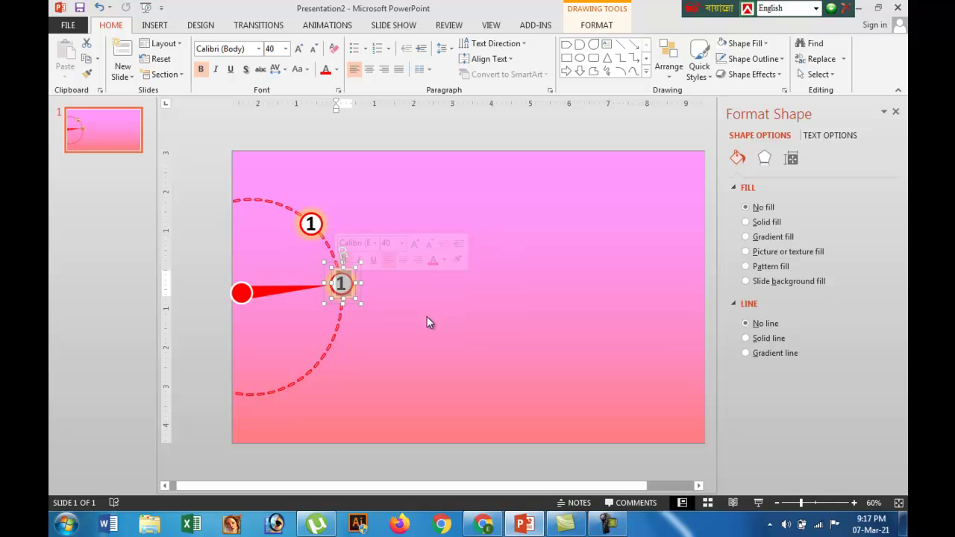
Step: Number the copied badge 2 and start rotating the needle further clockwise
type("2")
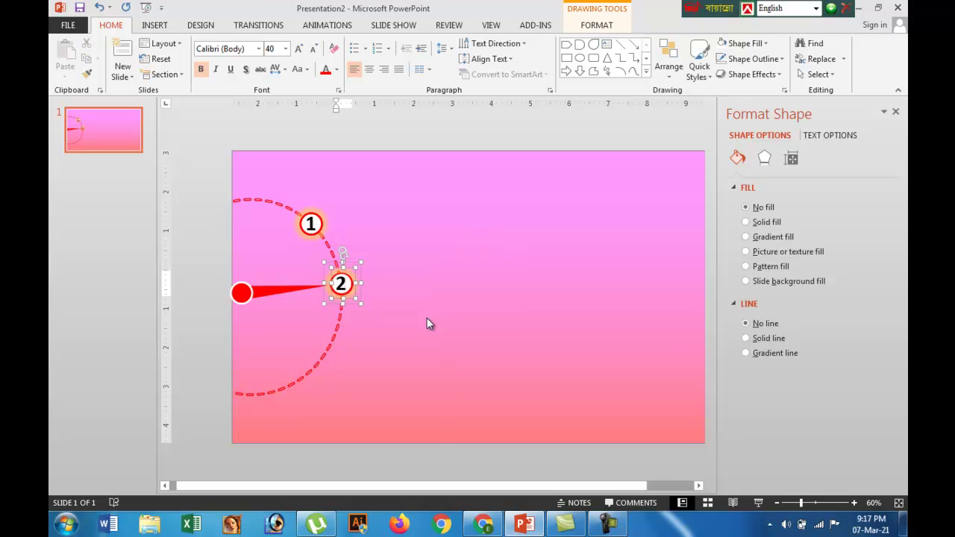
left_click(879, 237)
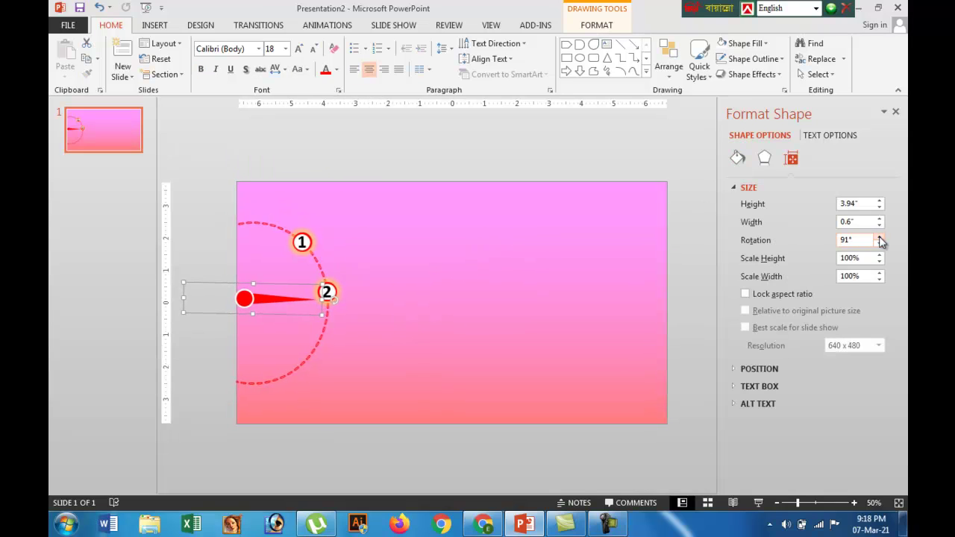
left_click(880, 237)
left_click(880, 238)
left_click(880, 237)
left_click(880, 237)
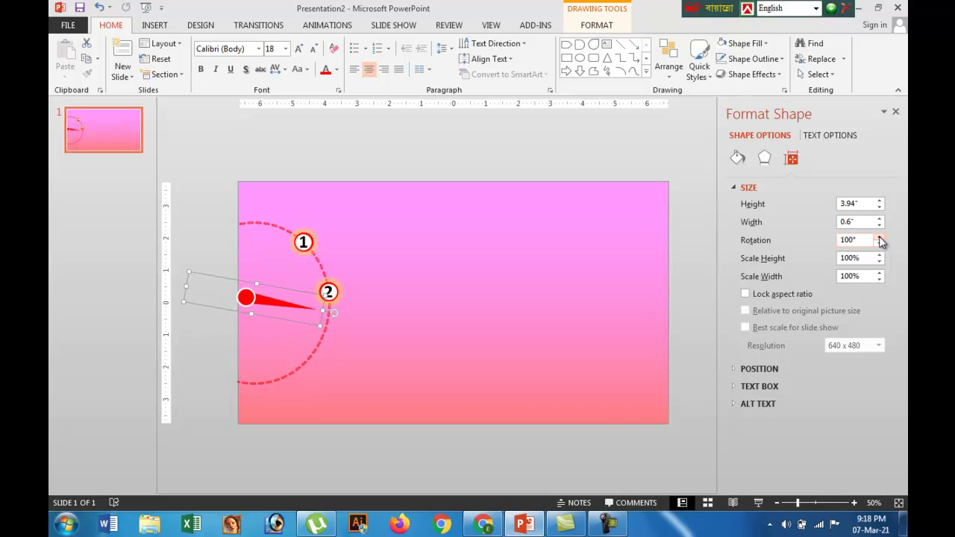
left_click(880, 237)
left_click(880, 237)
left_click(879, 237)
left_click(879, 237)
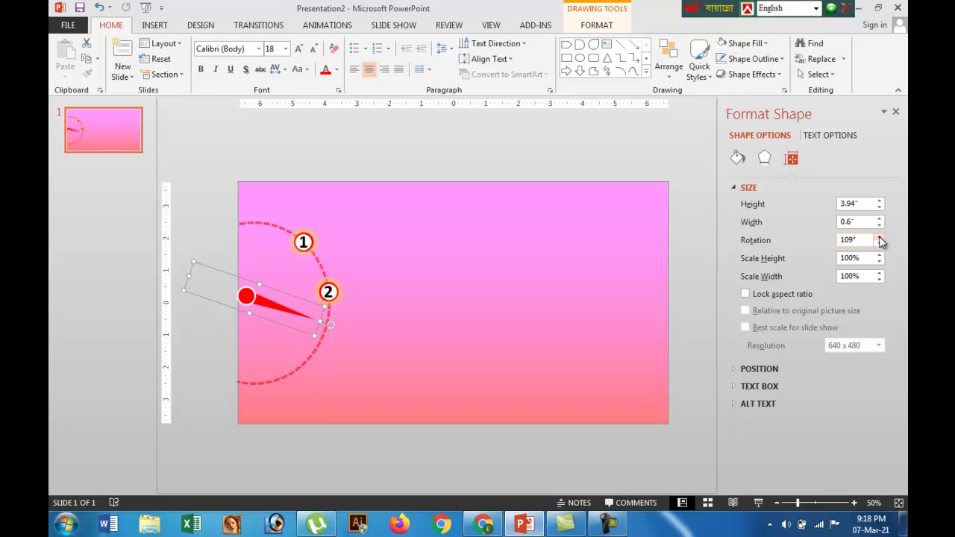
left_click(879, 238)
left_click(880, 237)
left_click(880, 237)
Step: Bring the needle to about 130° and copy badge 2 to its new tip
left_click(879, 237)
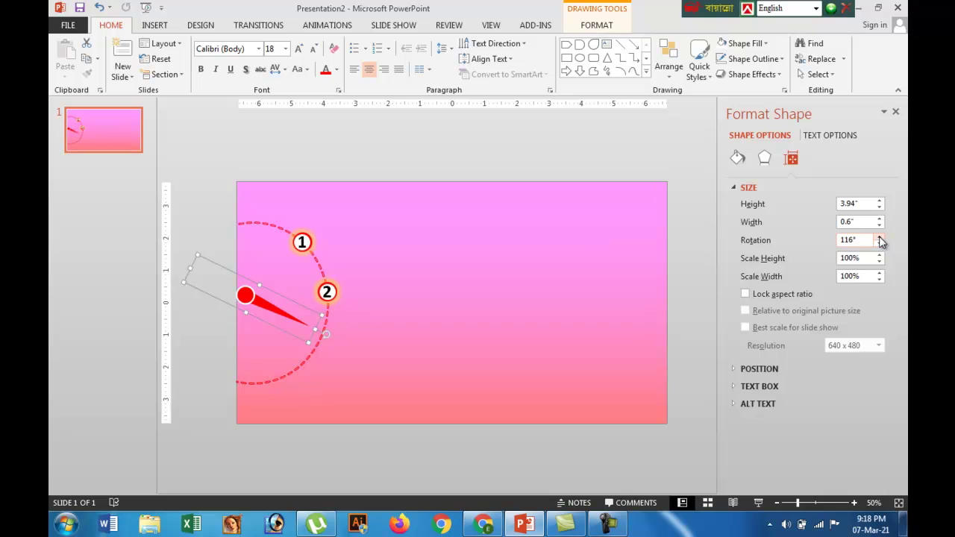
left_click(880, 237)
left_click(880, 237)
left_click(879, 237)
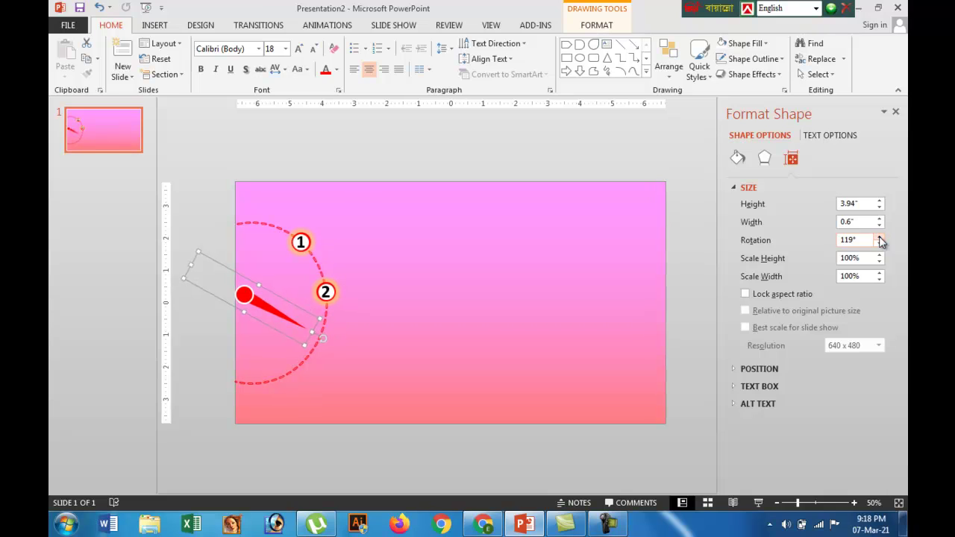
left_click(879, 237)
left_click(880, 238)
left_click(879, 237)
left_click(879, 237)
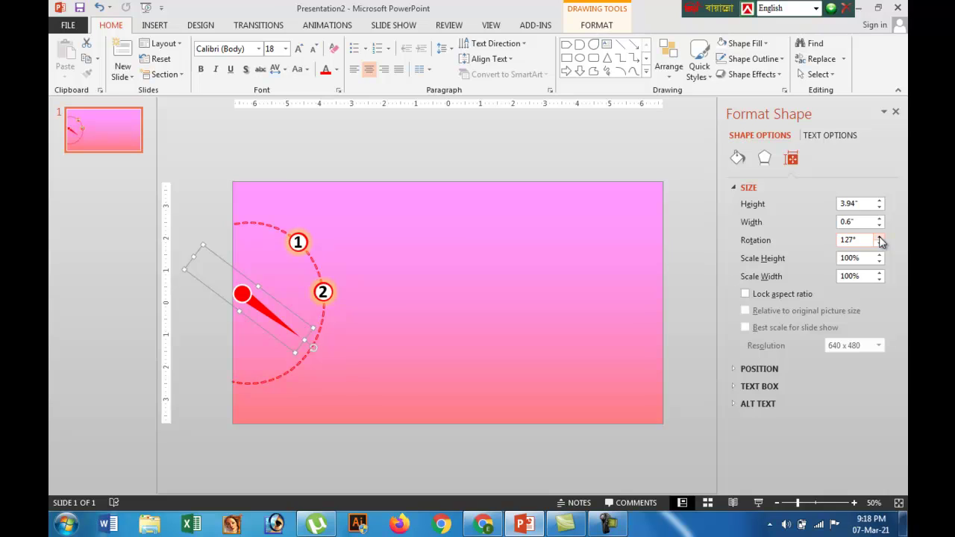
left_click(880, 237)
left_click(879, 238)
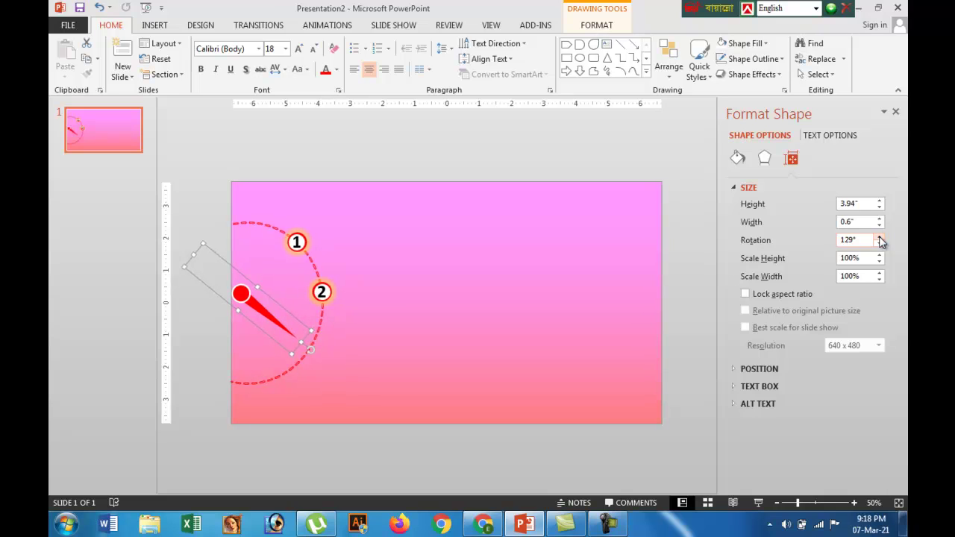
left_click(879, 237)
mouse_move(321, 292)
left_mouse_down("ctrl")
mouse_move(309, 356)
mouse_move(308, 348)
left_mouse_up("ctrl")
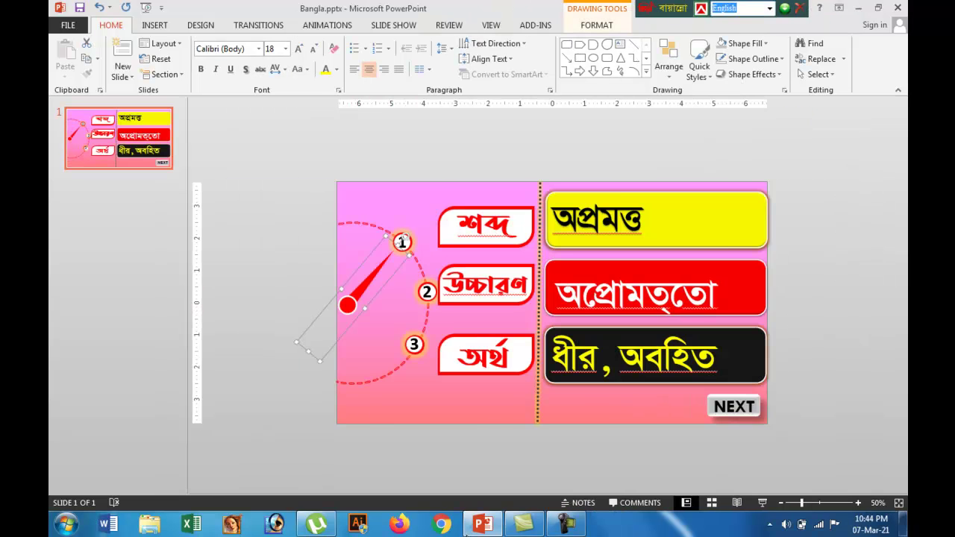
Step: Give the red needle a Wipe entrance that starts With Previous
left_click(327, 25)
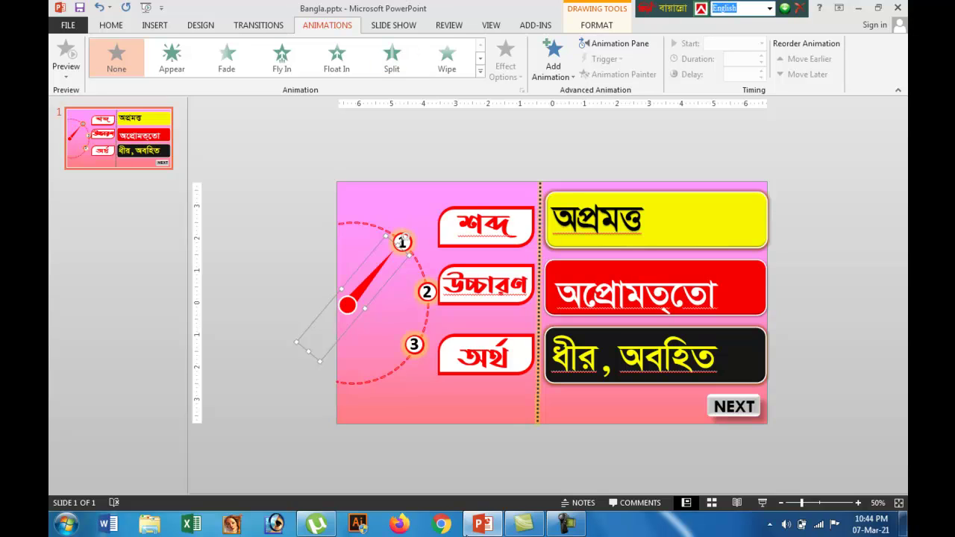
left_click(447, 56)
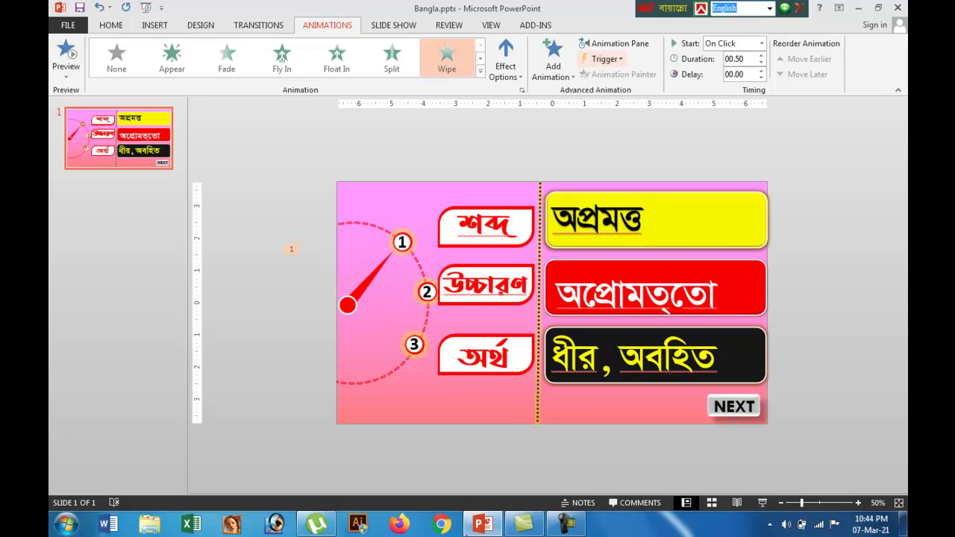
left_click(761, 44)
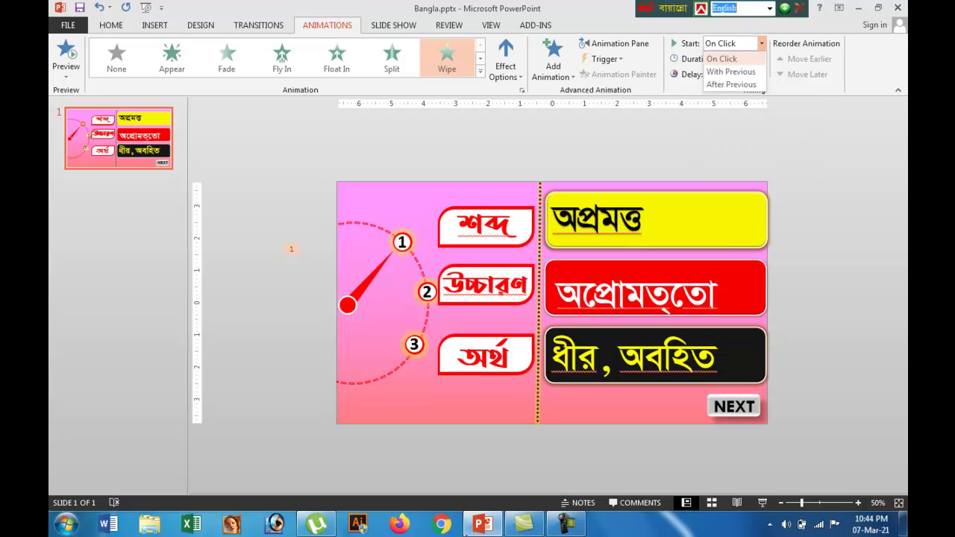
left_click(731, 71)
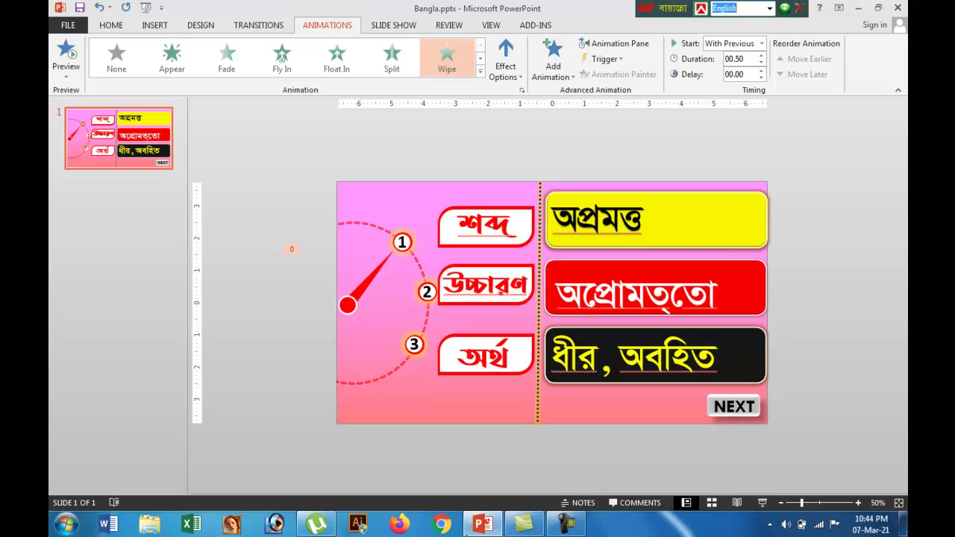
key("Tab")
Step: Add a Zoom entrance to the '1' badge, starting After Previous
left_click(552, 66)
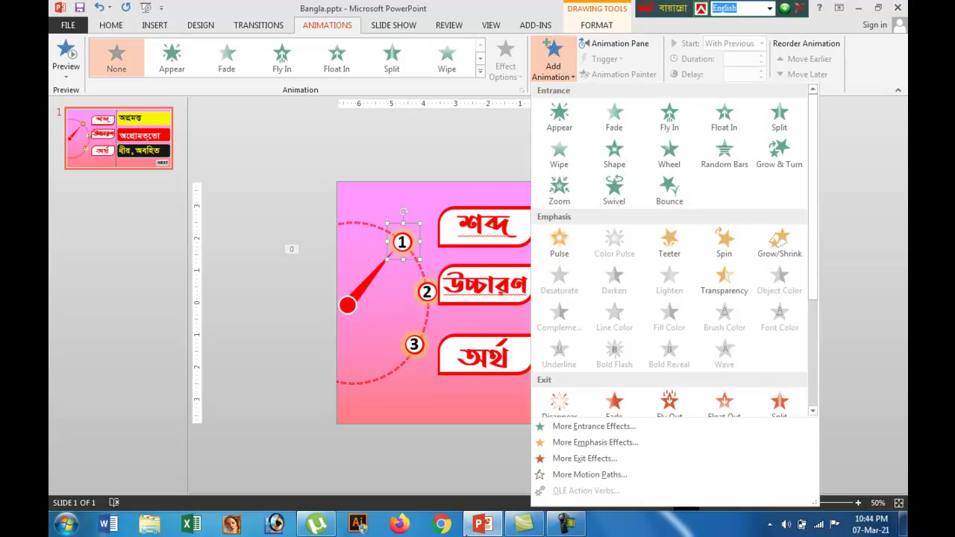
key("Escape")
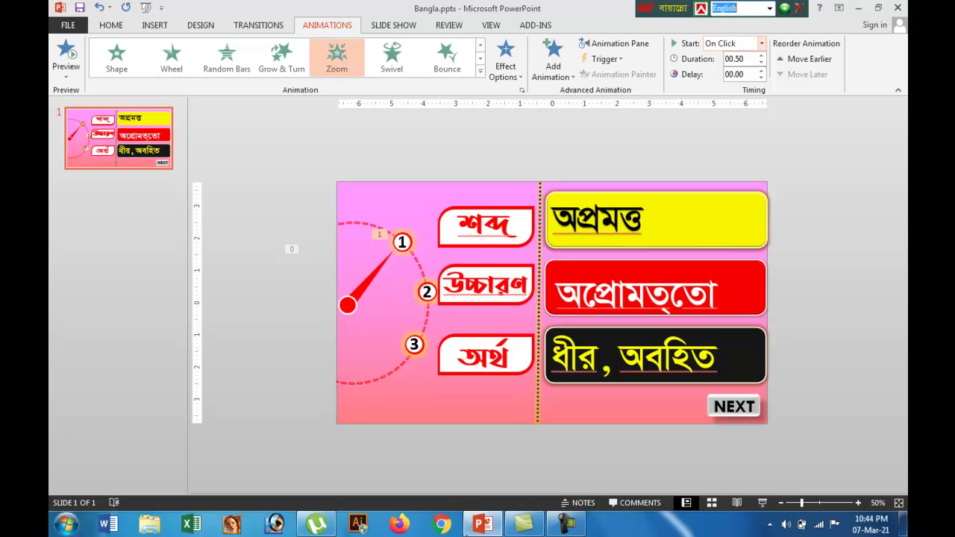
left_click(761, 44)
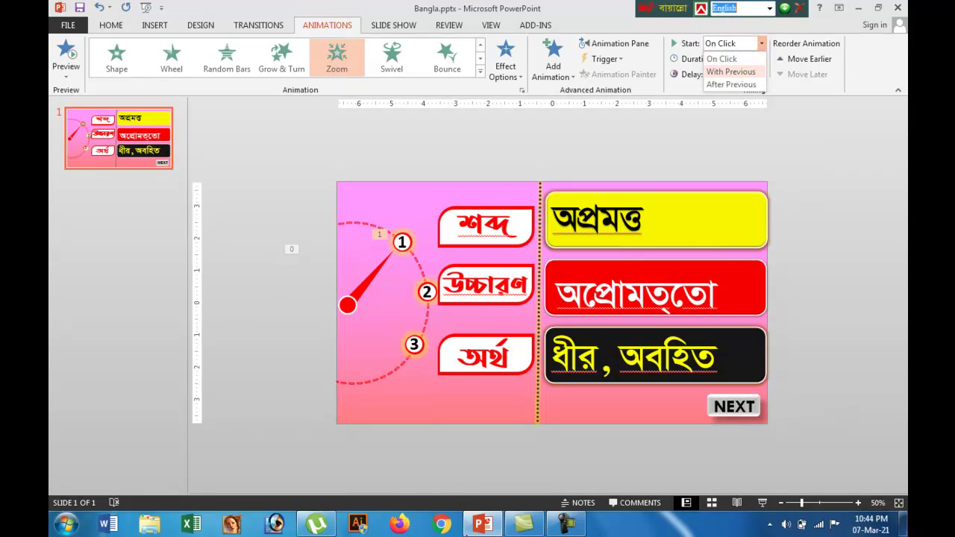
left_click(731, 85)
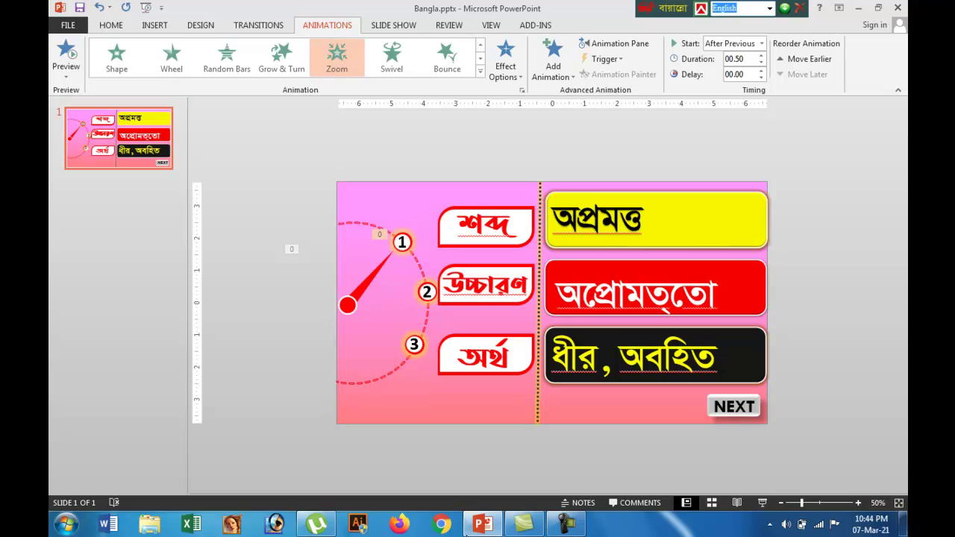
key("Tab")
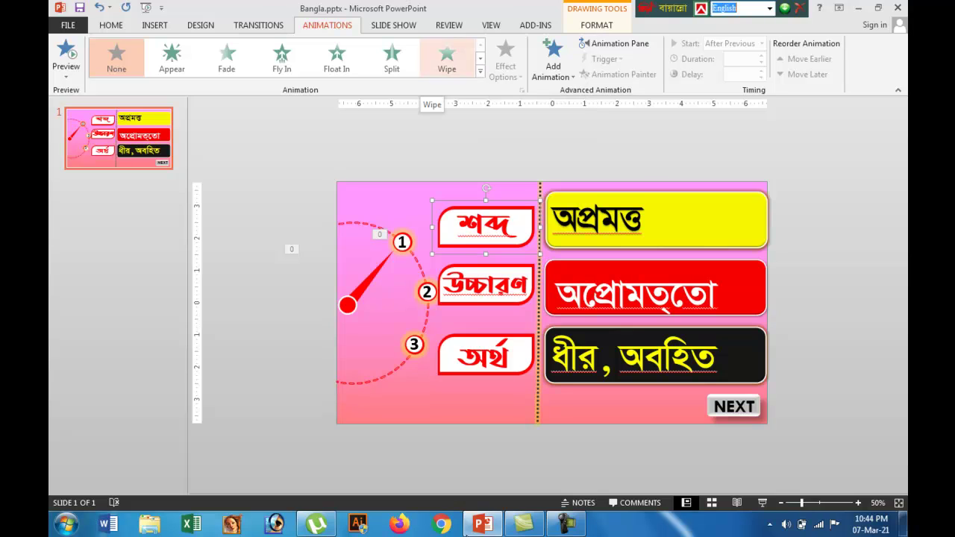
Step: Give the শব্দ label a Wipe entrance from the left, starting After Previous
left_click(446, 69)
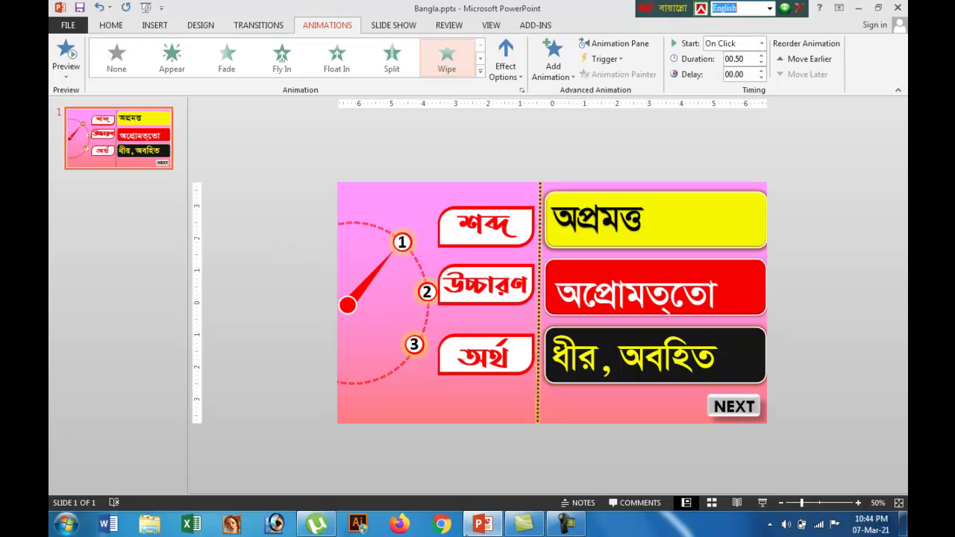
left_click(505, 67)
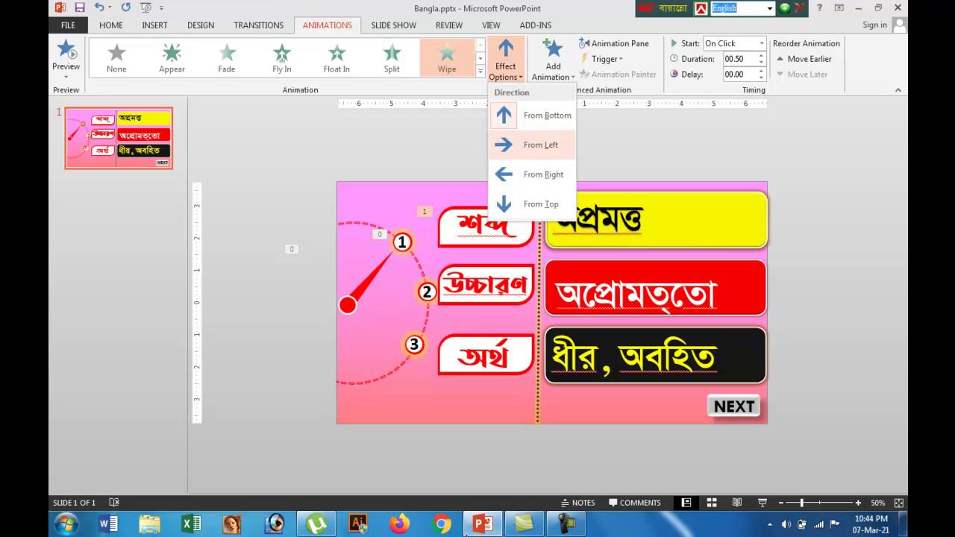
left_click(537, 145)
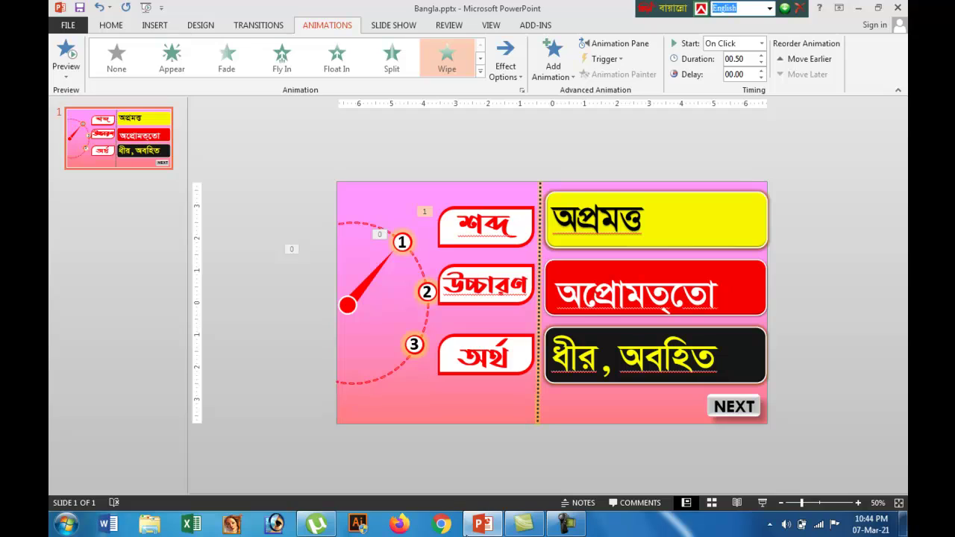
left_click(761, 43)
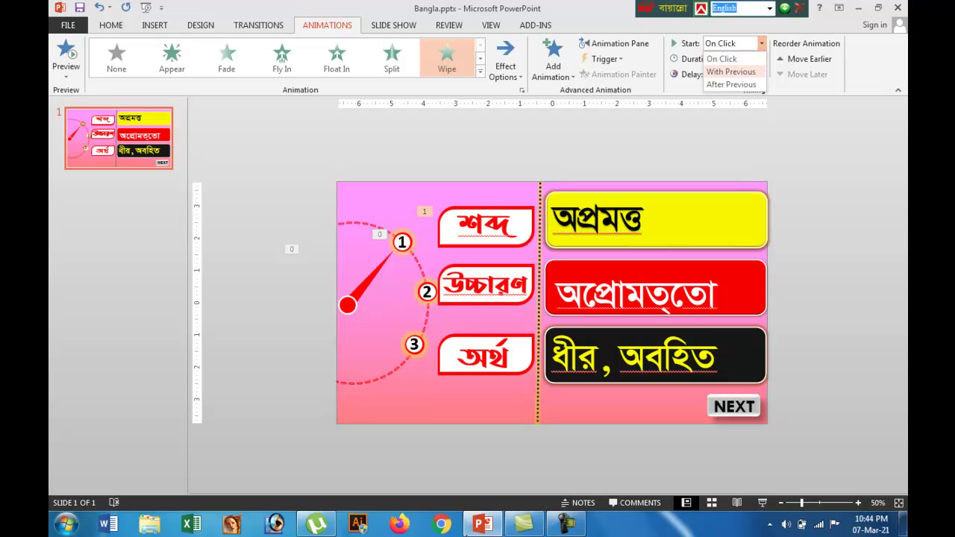
left_click(731, 85)
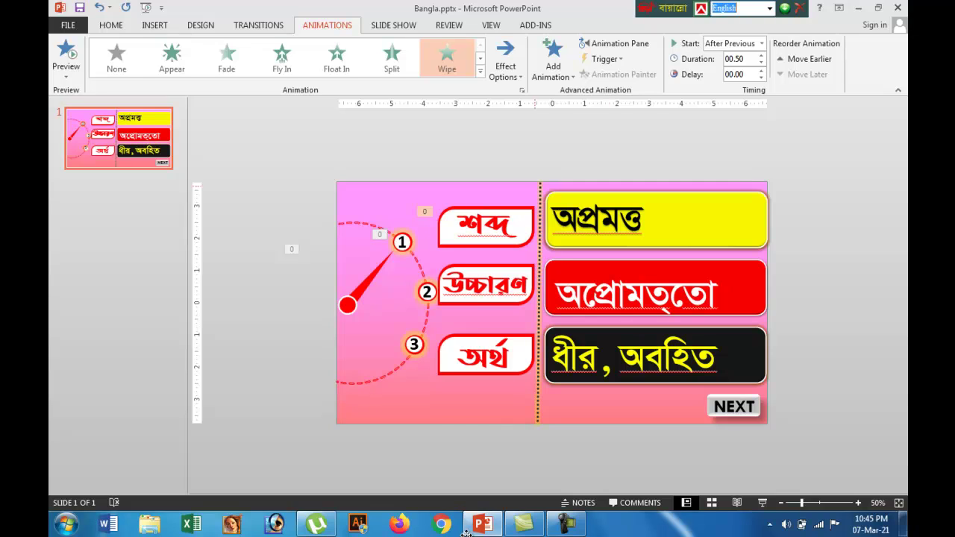
key("Tab")
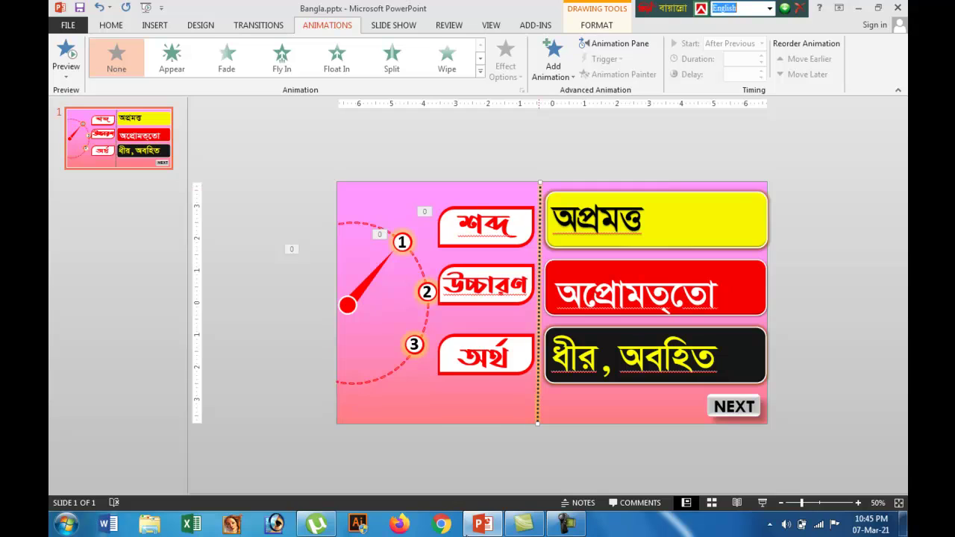
Step: Apply a Rise Up entrance to the dotted divider line, starting After Previous
left_click(552, 62)
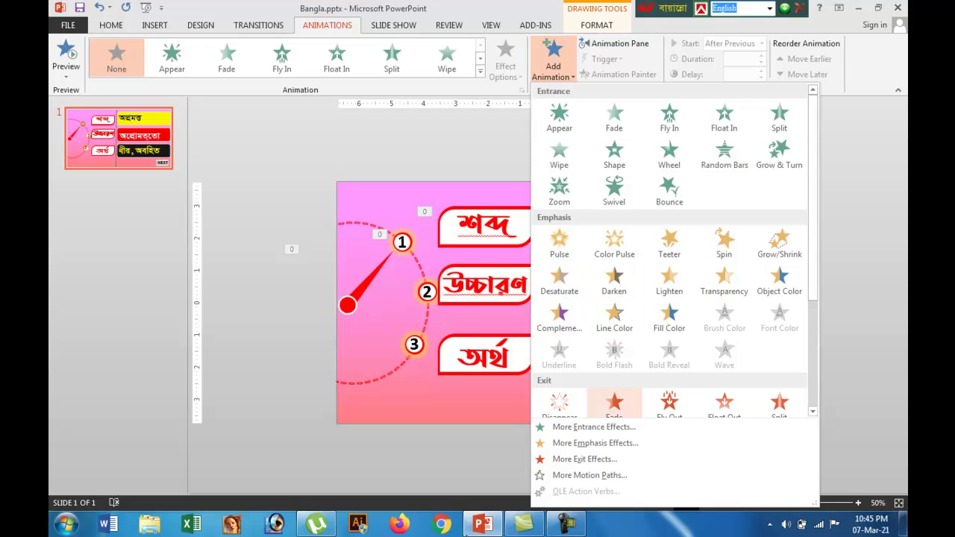
left_click(589, 427)
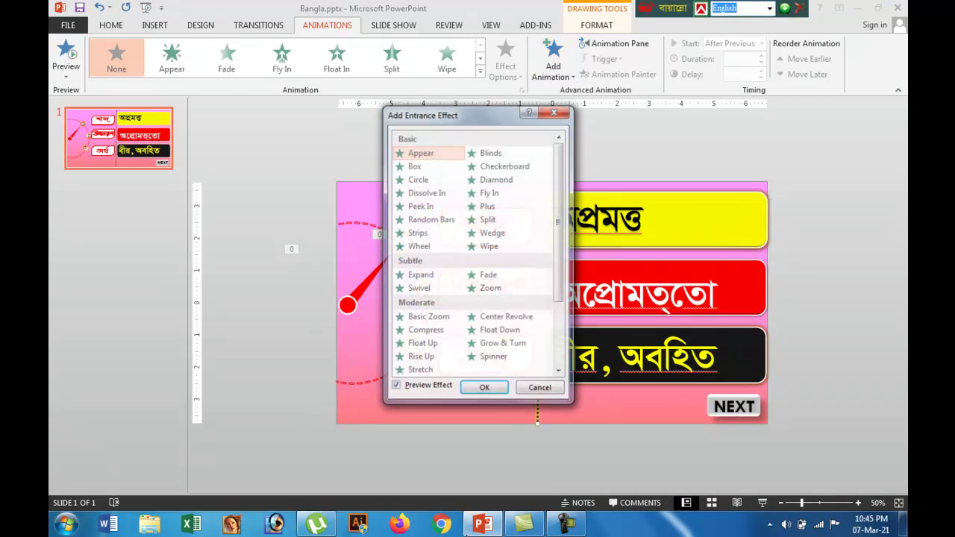
left_click_drag(448, 113, 667, 136)
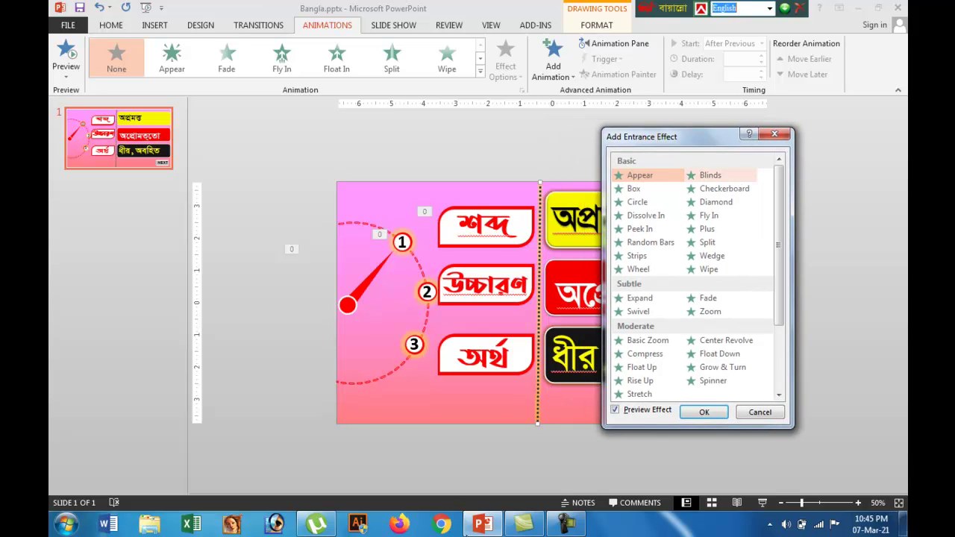
left_click(640, 394)
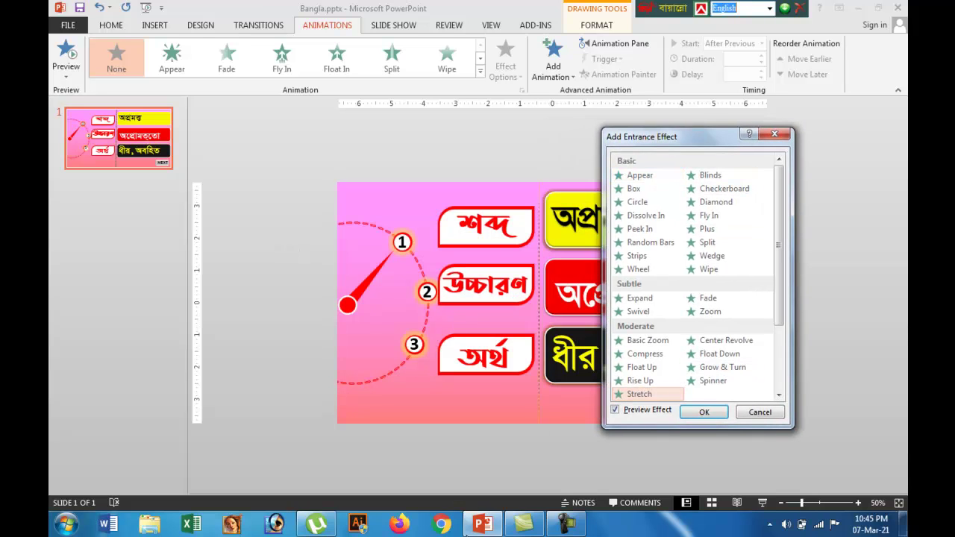
left_click(639, 380)
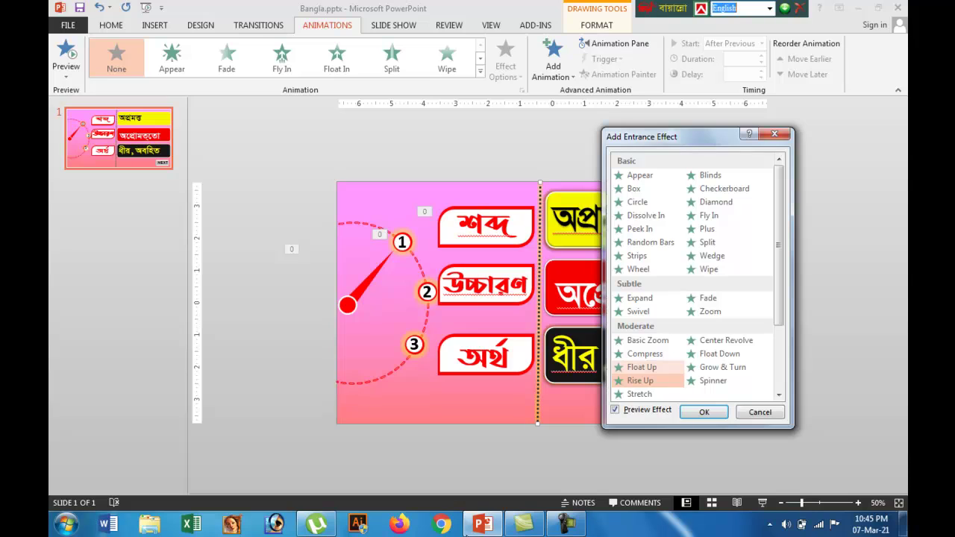
left_click(641, 367)
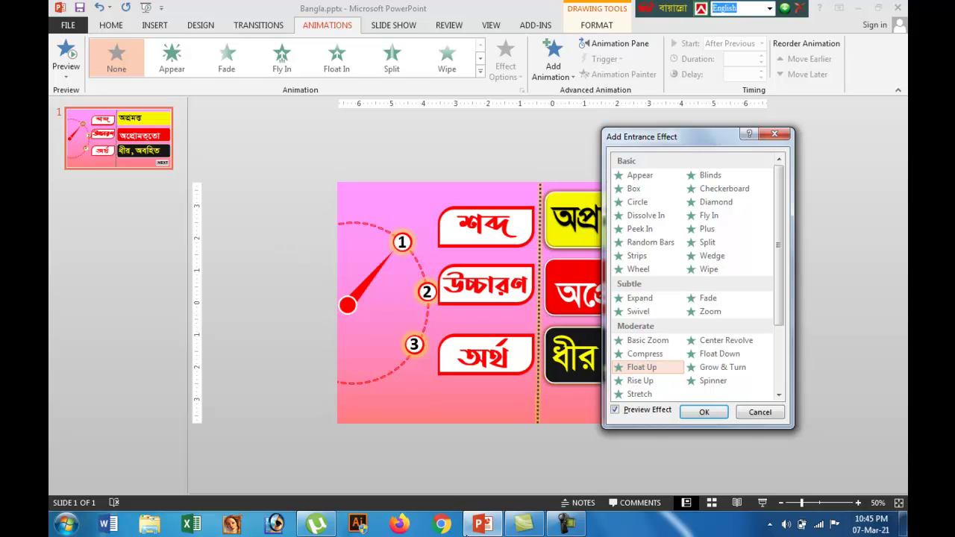
left_click(640, 381)
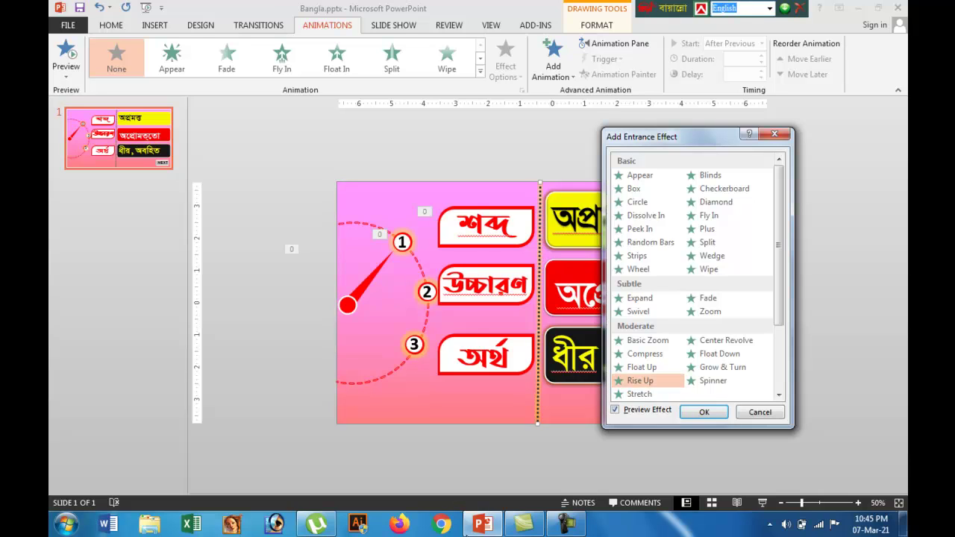
left_click(703, 412)
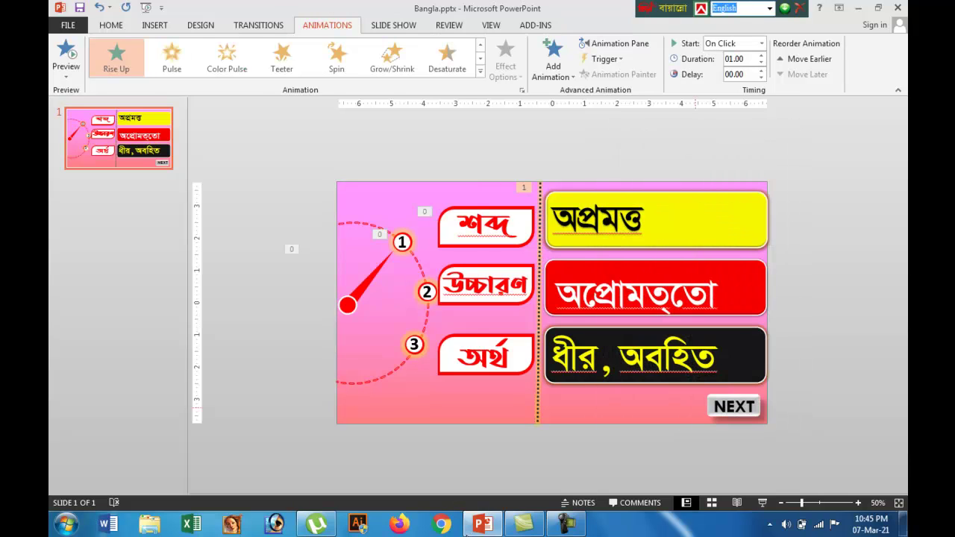
left_click(760, 43)
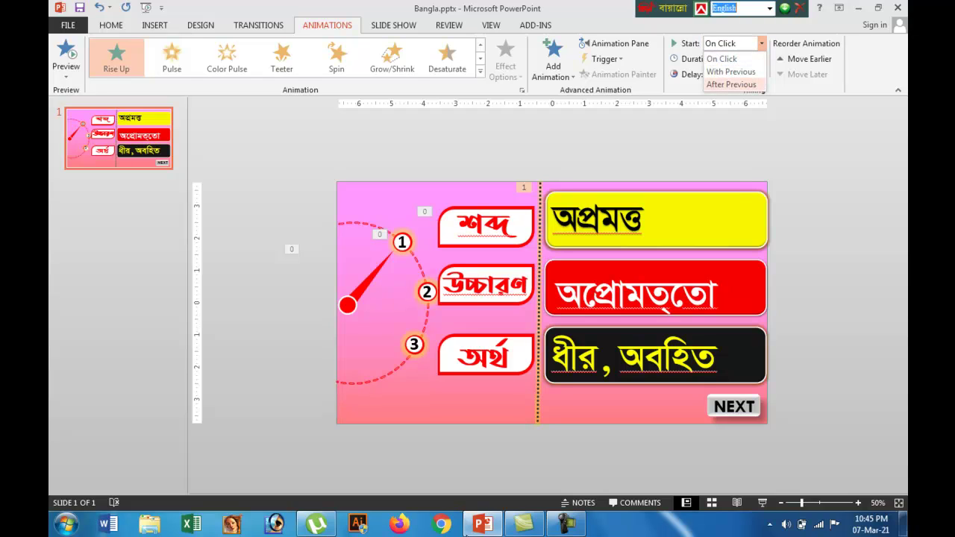
left_click(732, 84)
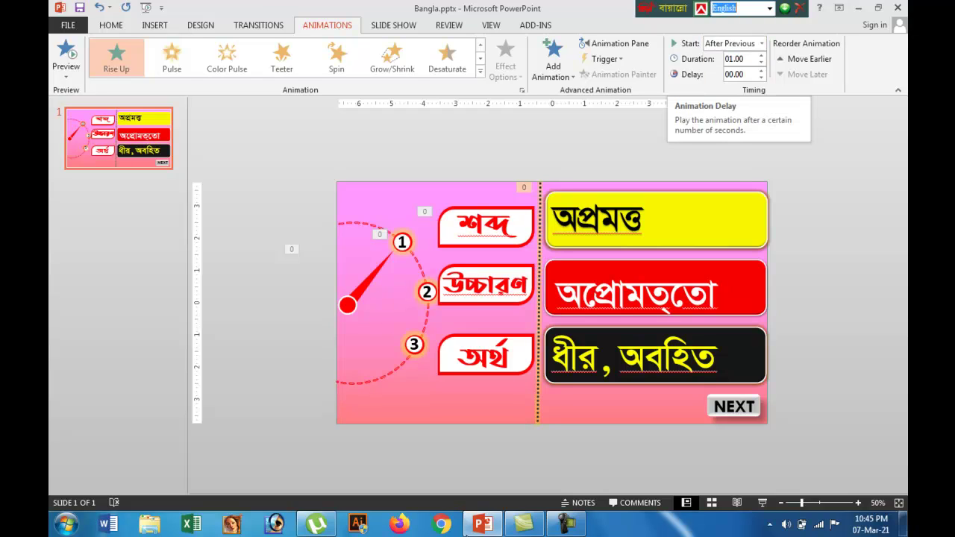
Step: Give the yellow অপ্রমত্ত box a Wipe from the left, starting After Previous
left_click(657, 219)
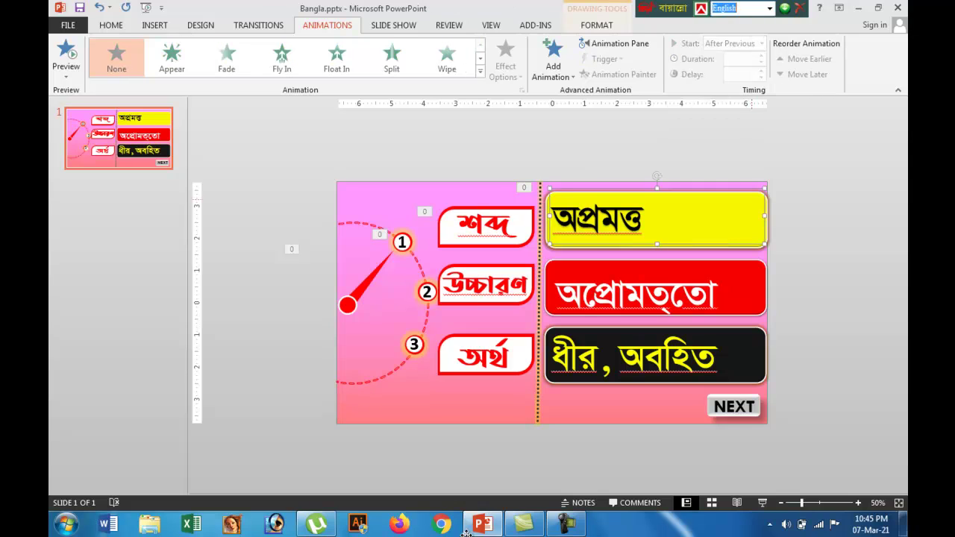
key("Escape")
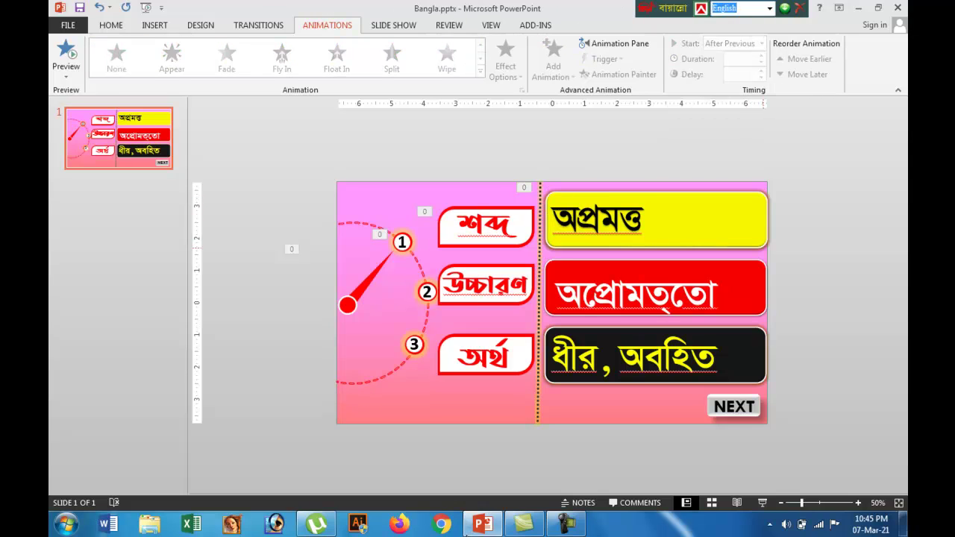
key("Tab")
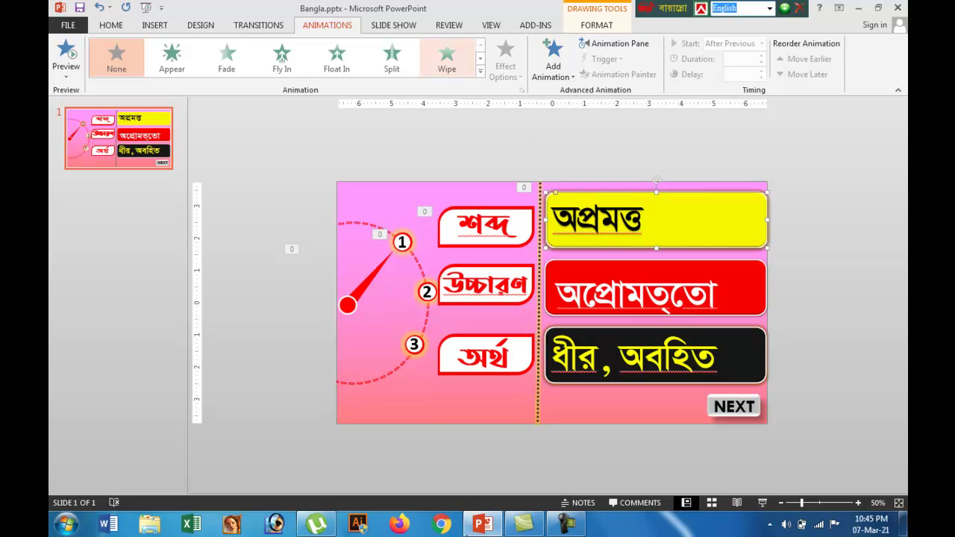
left_click(446, 59)
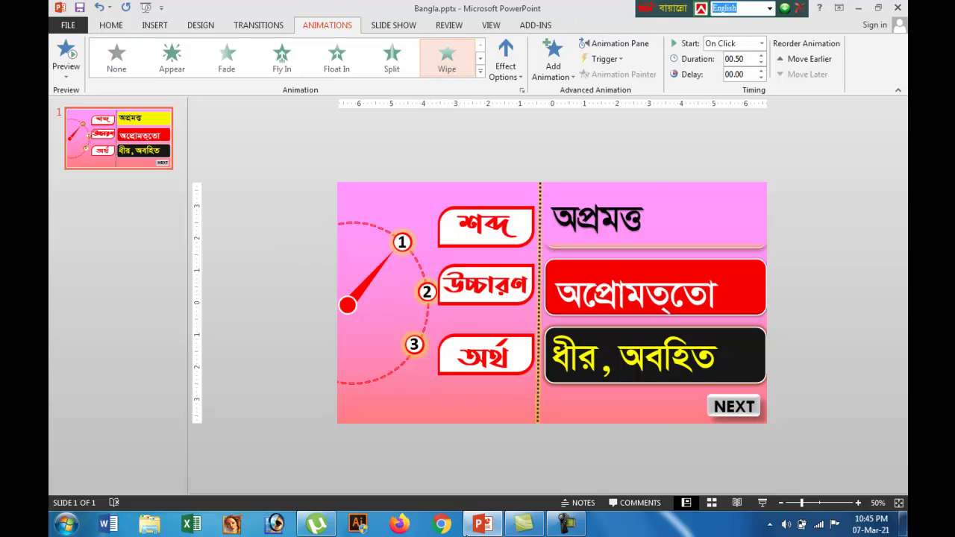
left_click(505, 67)
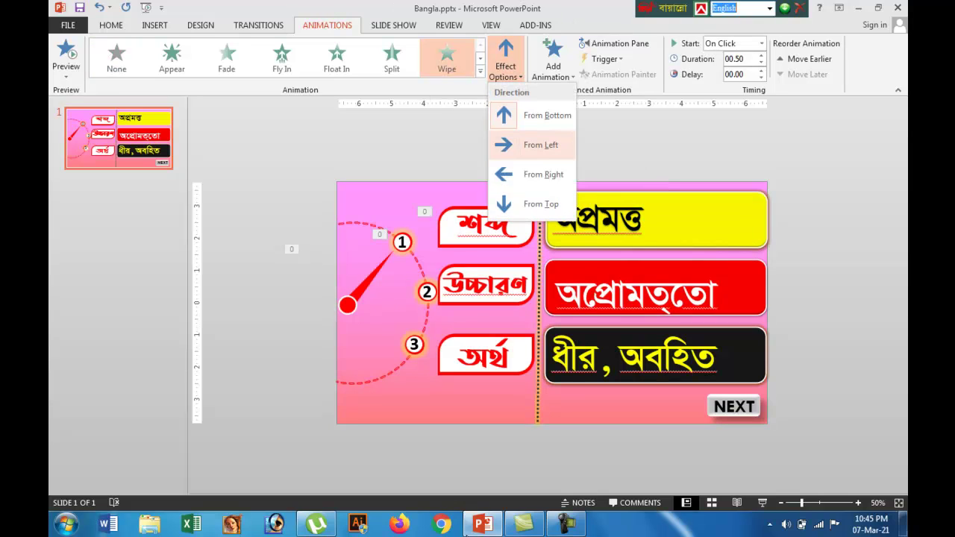
left_click(540, 144)
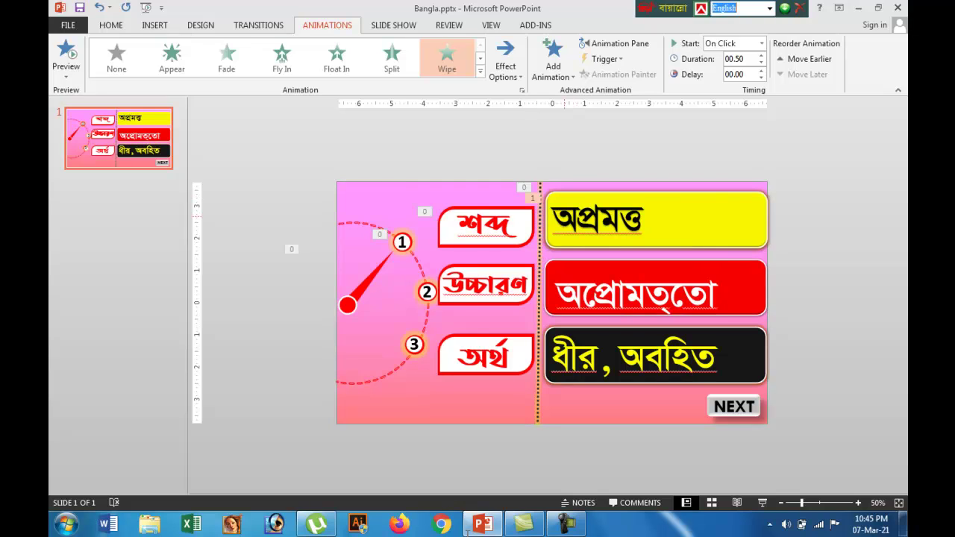
left_click(761, 43)
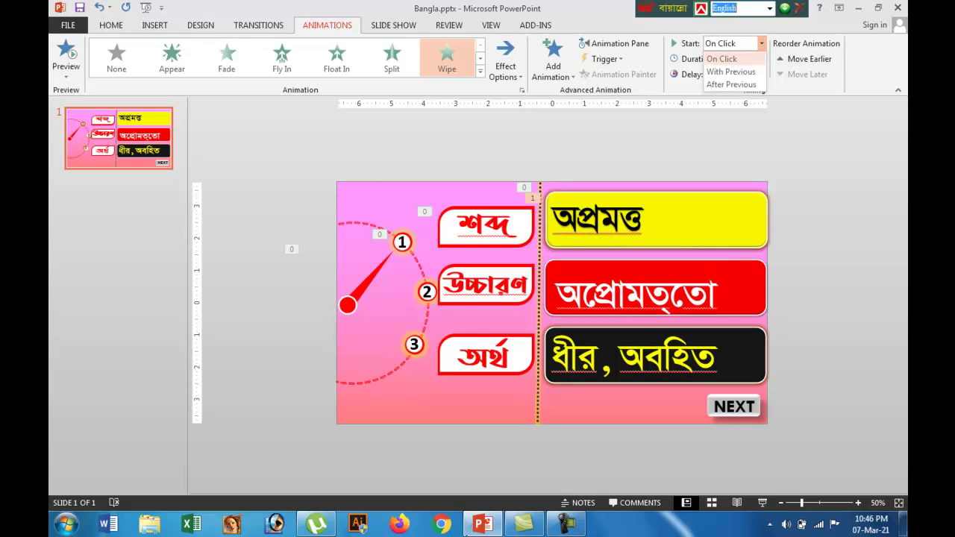
left_click(731, 85)
Step: Reapply the left Wipe, After Previous, to the yellow box and test it in the slide show
left_click(601, 219)
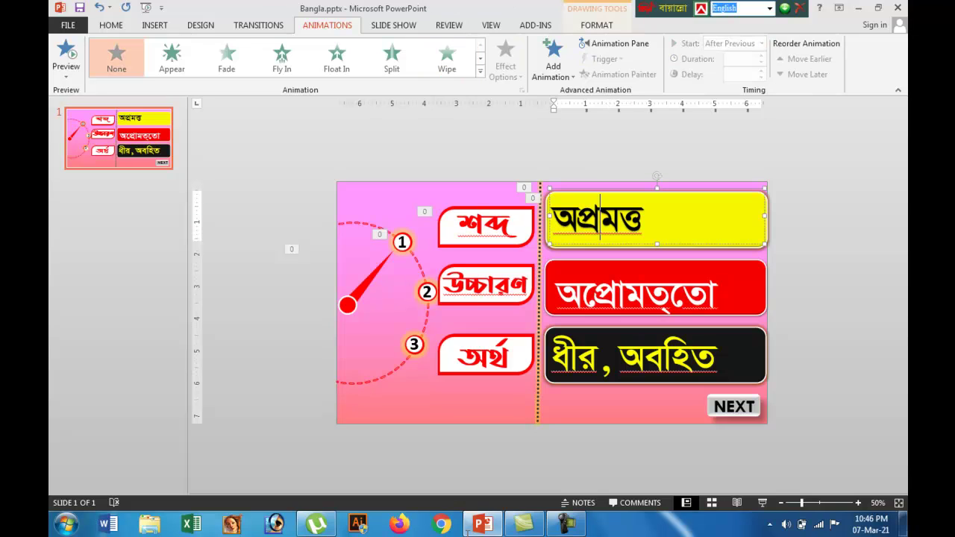
key("Left")
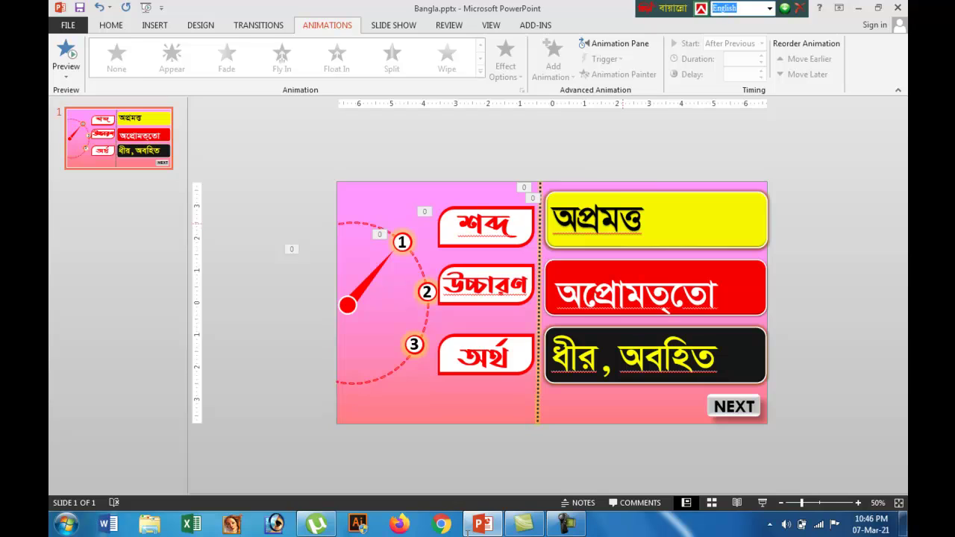
key("Right")
key("Right")
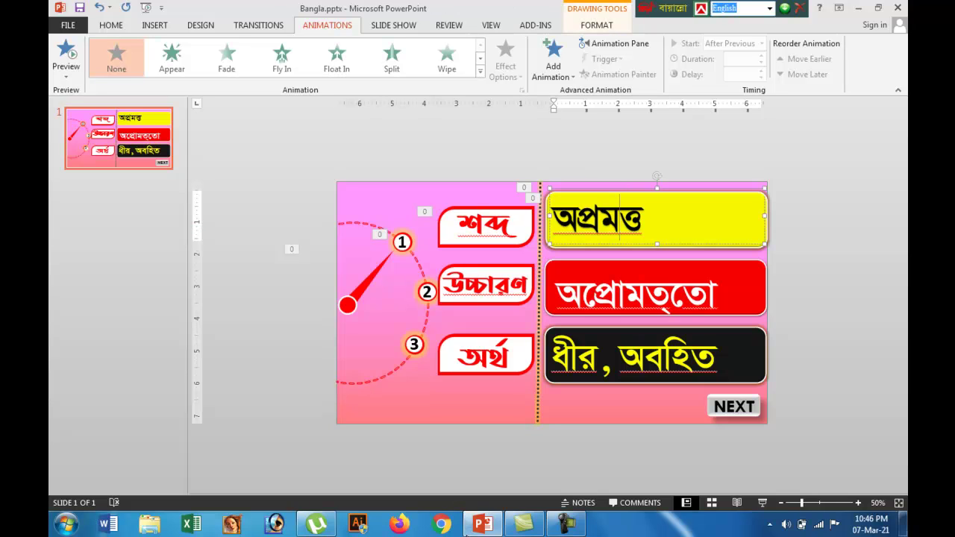
left_click(447, 58)
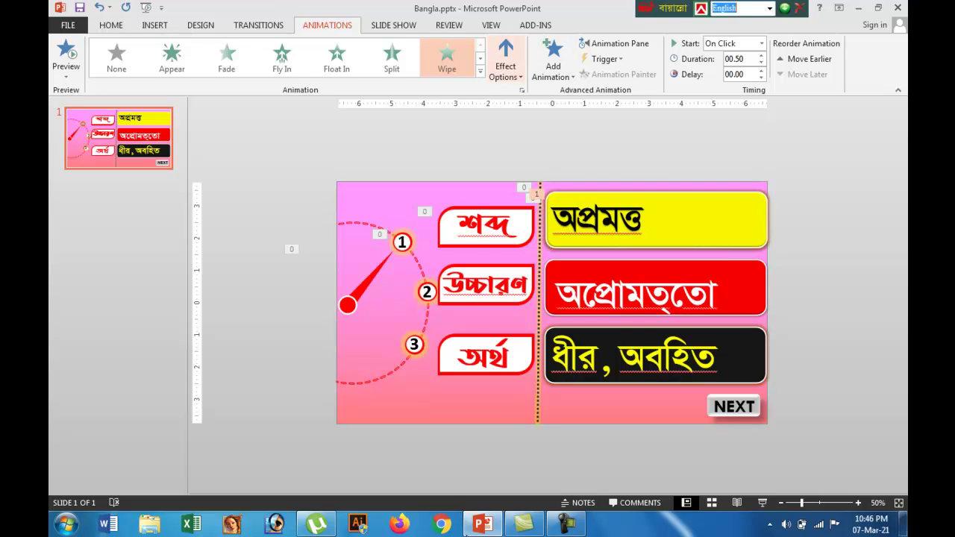
left_click(506, 60)
left_click(540, 145)
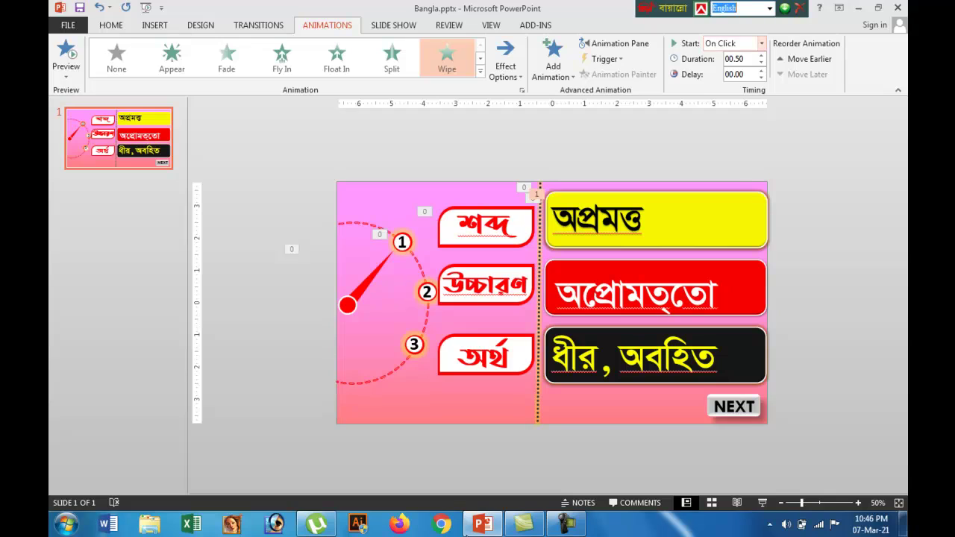
left_click(761, 44)
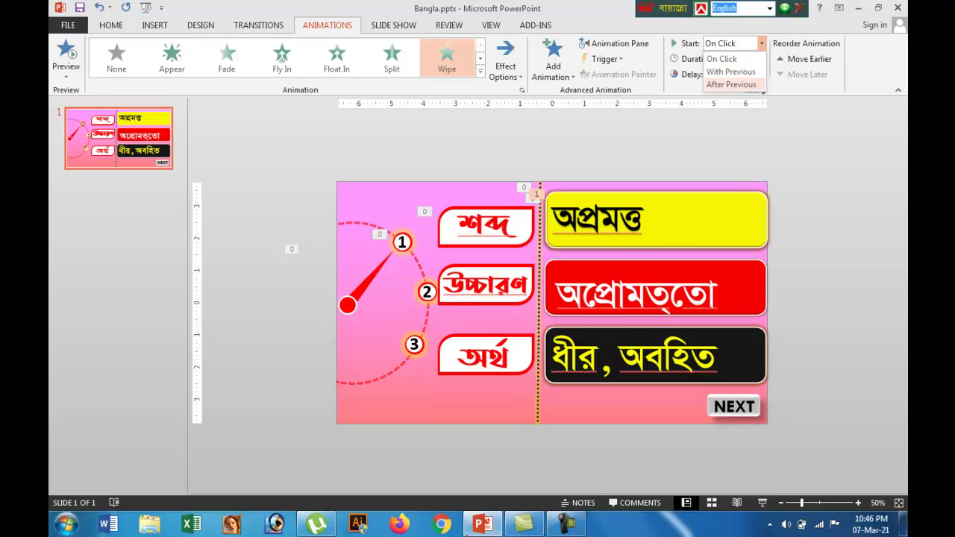
left_click(731, 84)
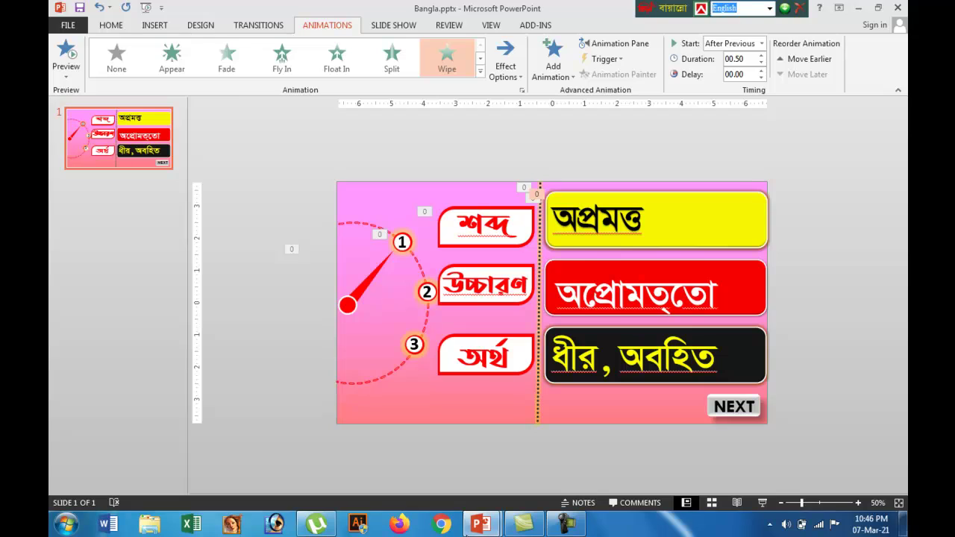
key("F5")
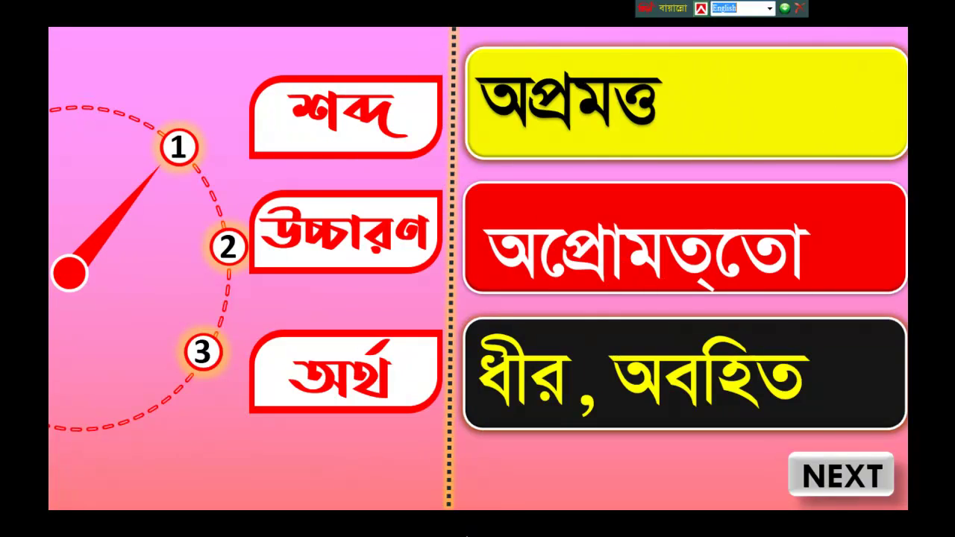
key("Escape")
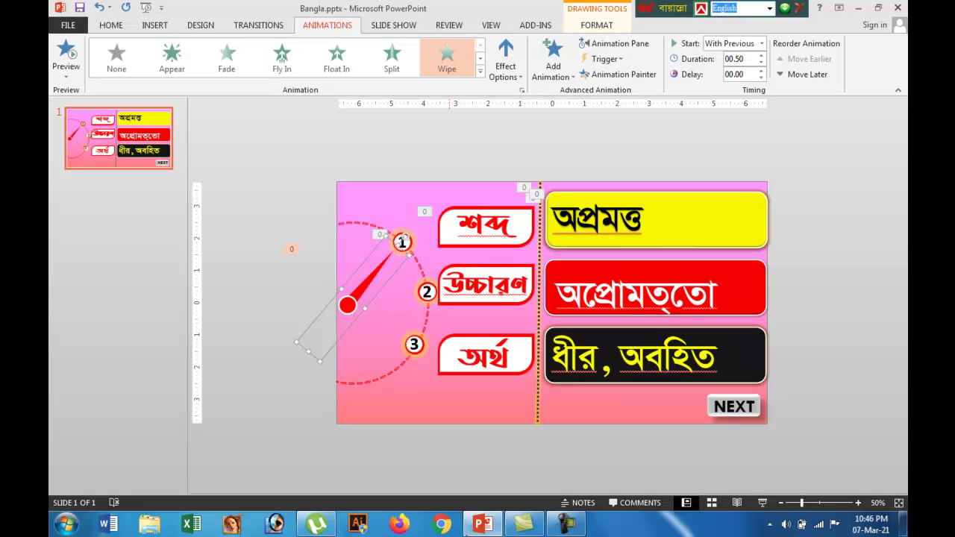
Step: Add a Spin emphasis to the needle, After Previous with a 1.00 s delay
left_click(553, 60)
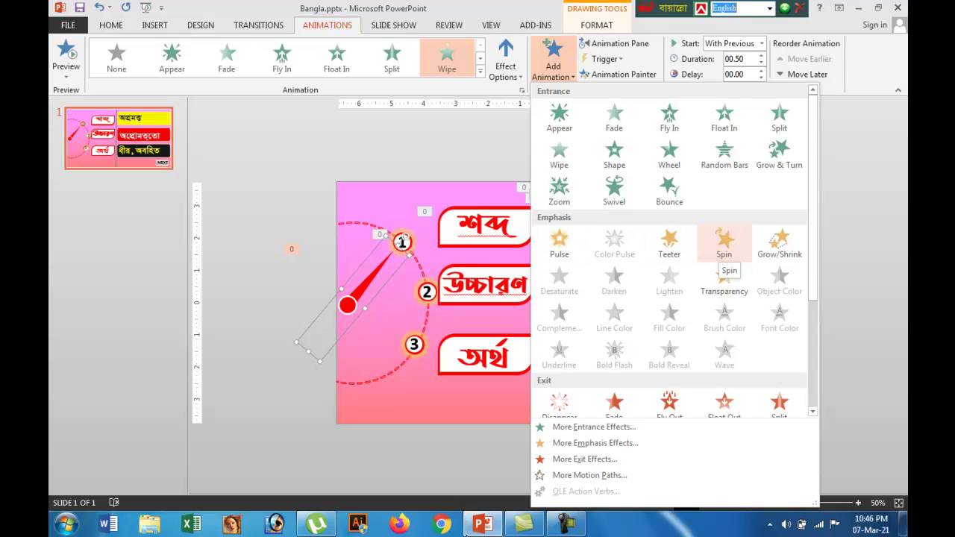
left_click(724, 246)
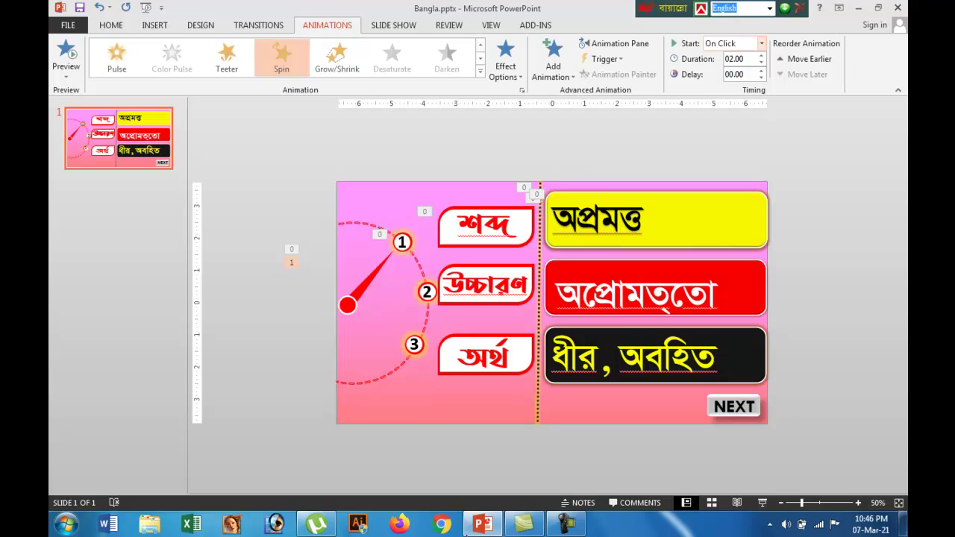
left_click(761, 43)
left_click(731, 84)
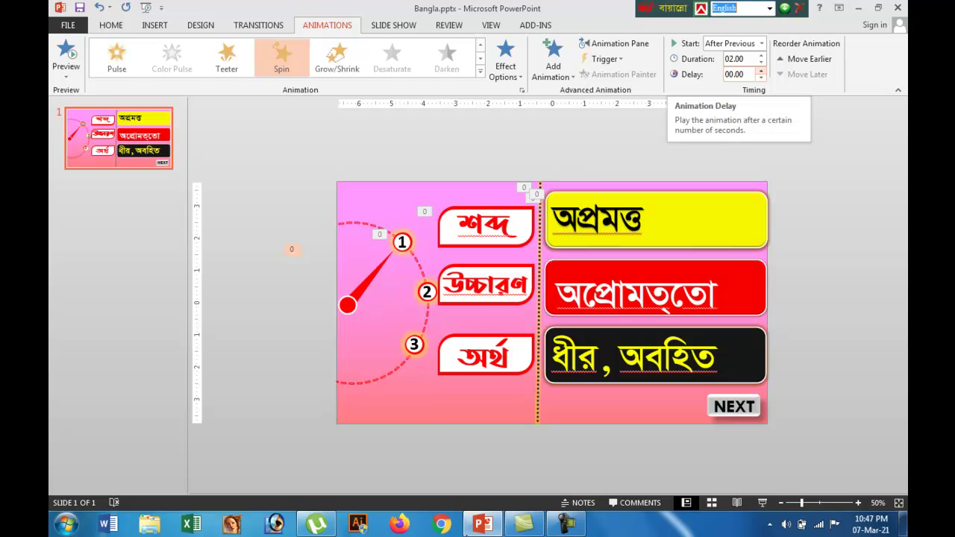
left_click(761, 71)
left_click(761, 70)
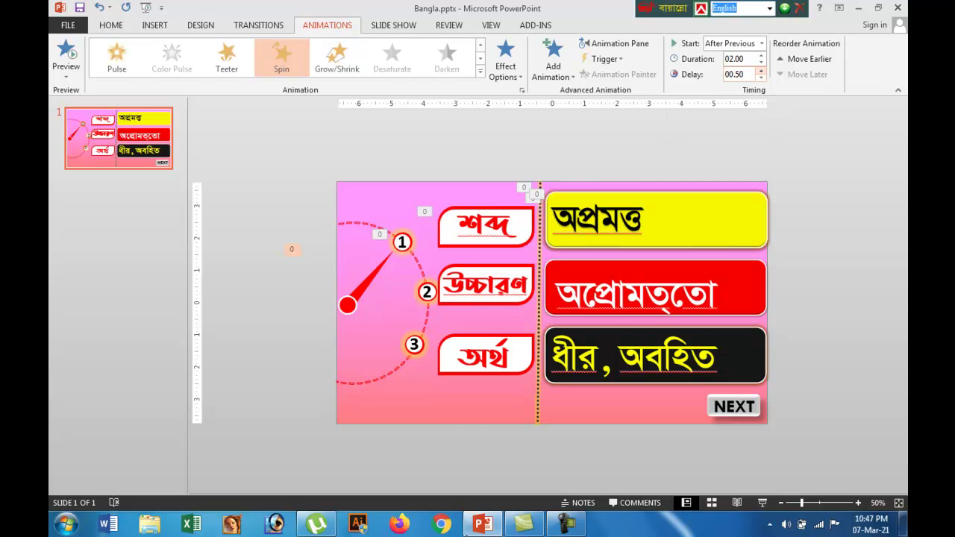
left_click(761, 71)
left_click(761, 71)
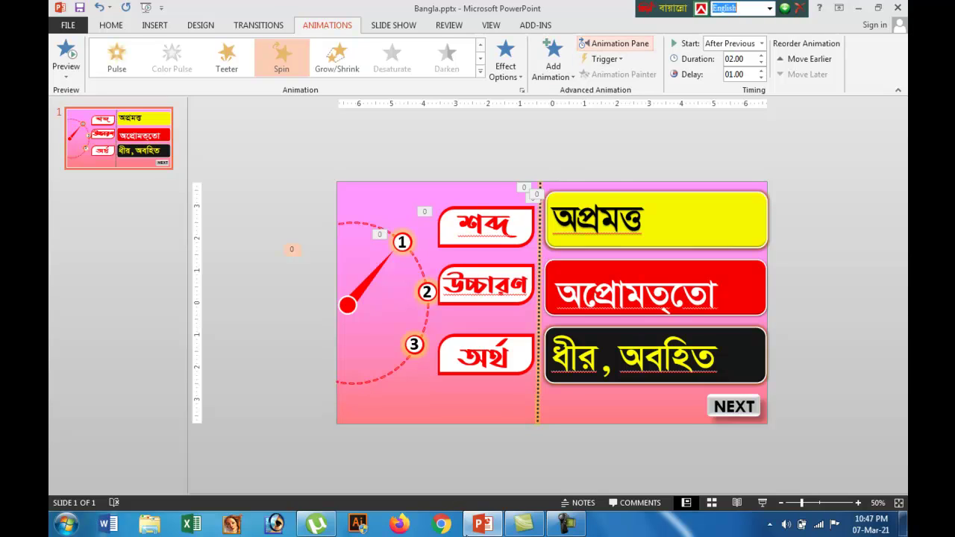
left_click(613, 43)
Step: Change the needle's Spin amount to a custom 45° clockwise
left_click(890, 244)
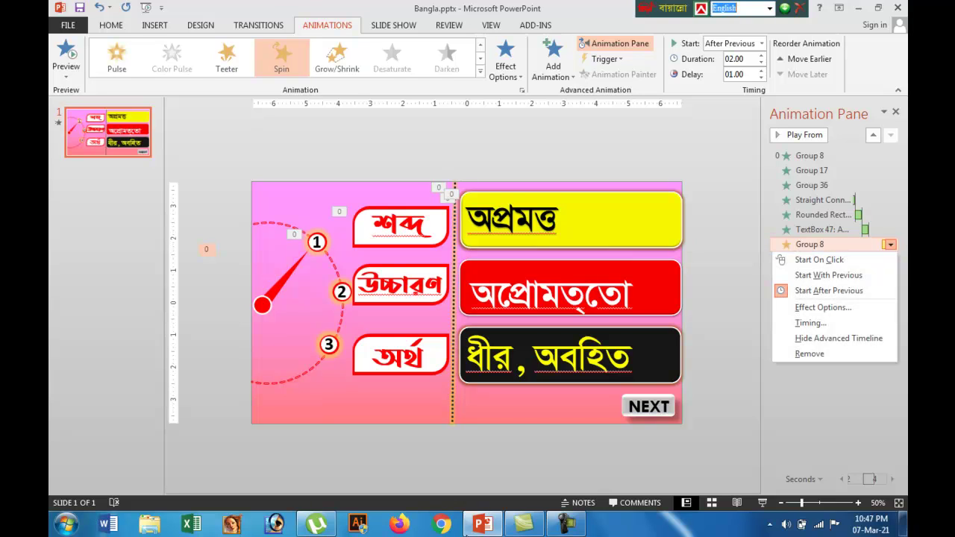
left_click(823, 307)
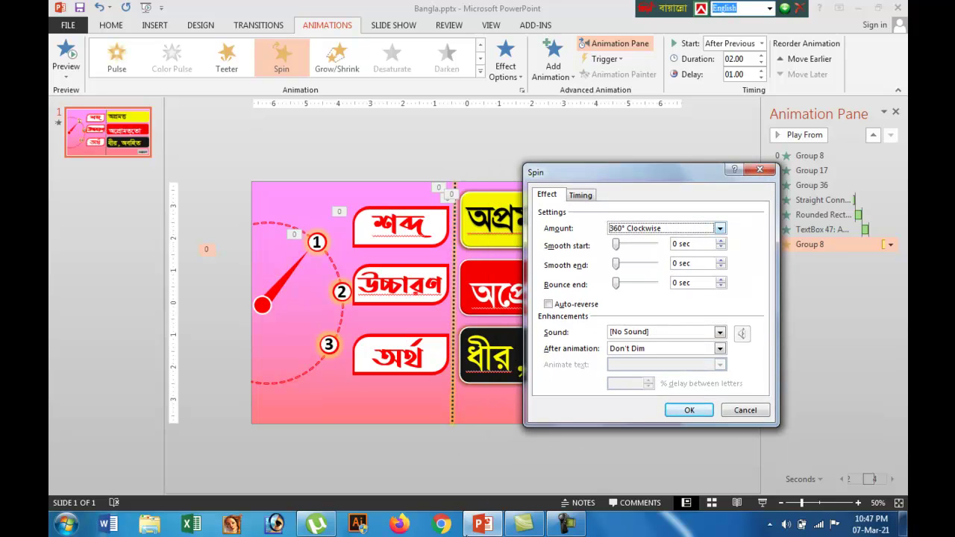
left_click(719, 227)
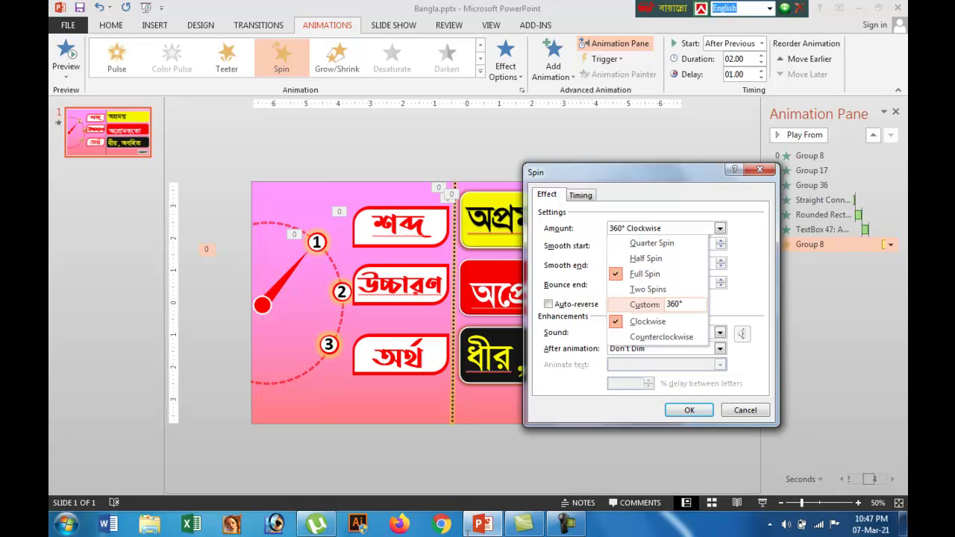
left_click_drag(683, 304, 666, 305)
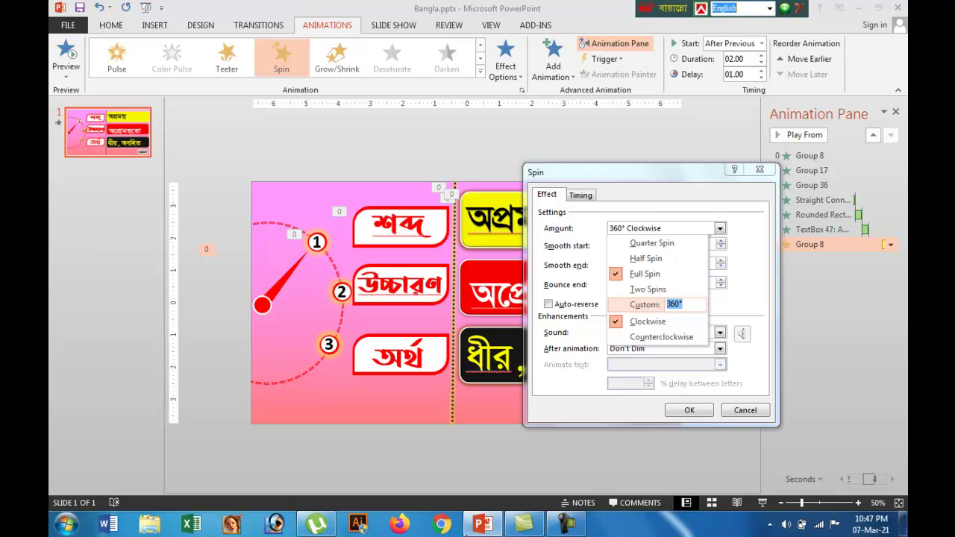
type("45")
key("Return")
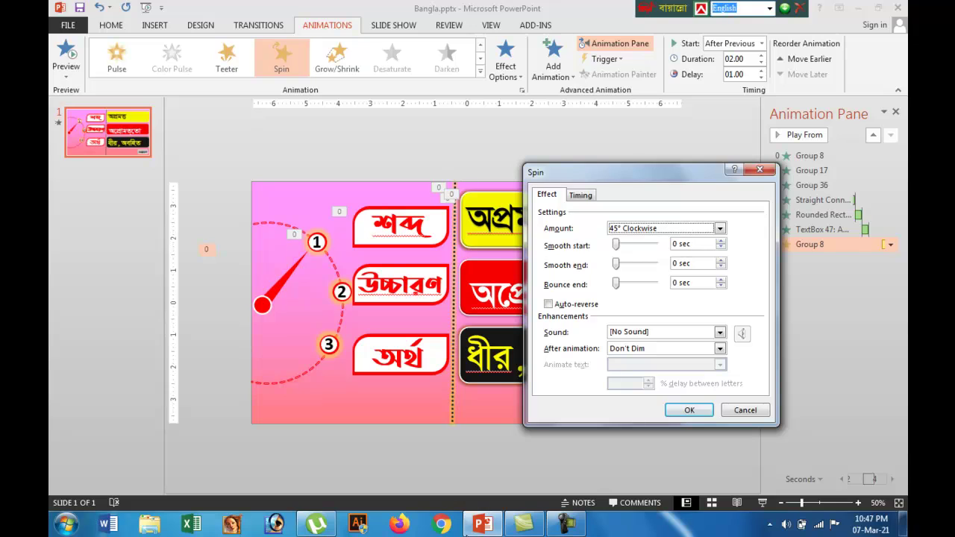
key("Return")
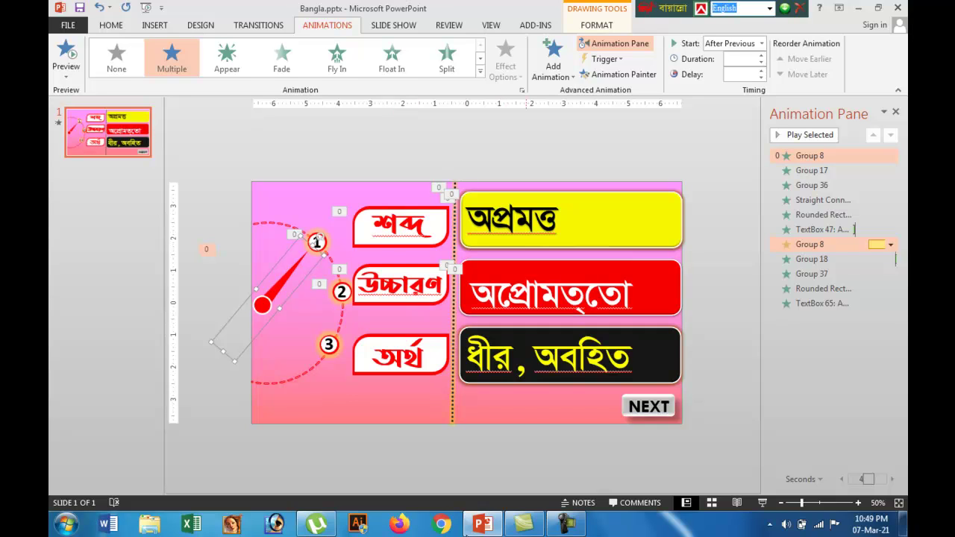
Step: Add a second Spin emphasis to the needle, starting After Previous
left_click(553, 58)
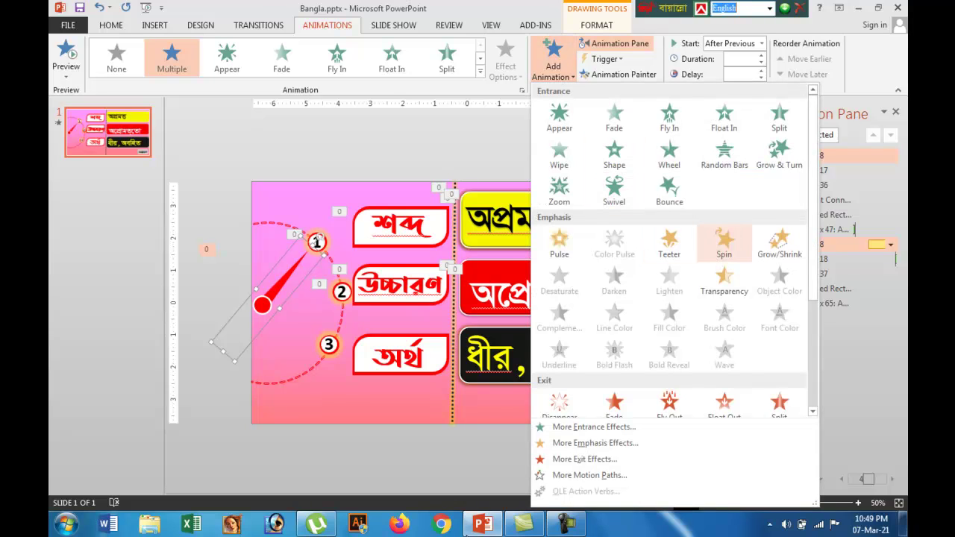
left_click(722, 241)
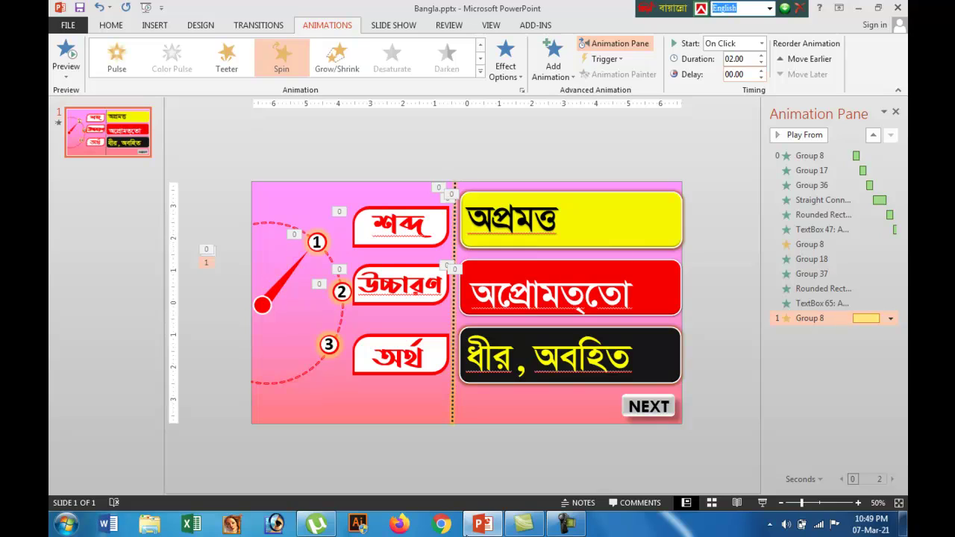
left_click(761, 44)
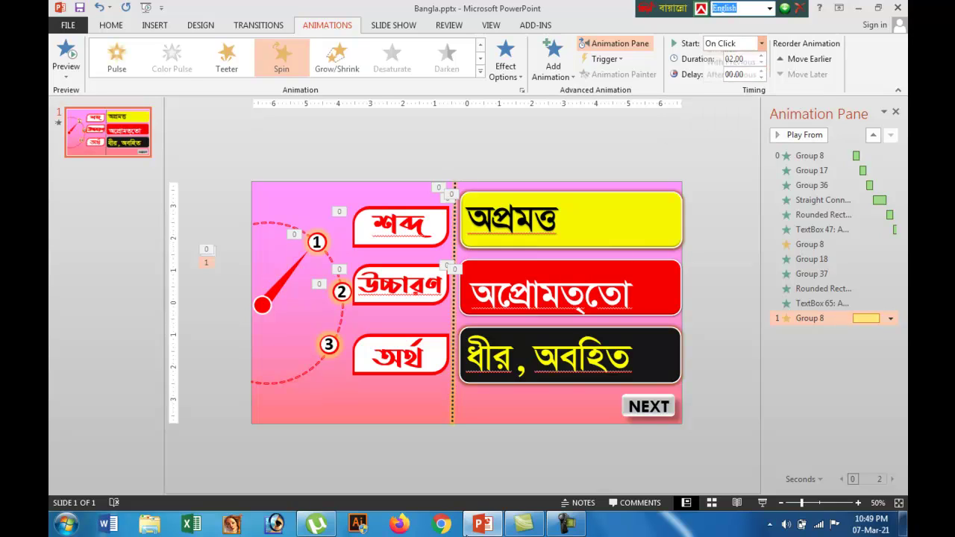
left_click(731, 84)
left_click(761, 71)
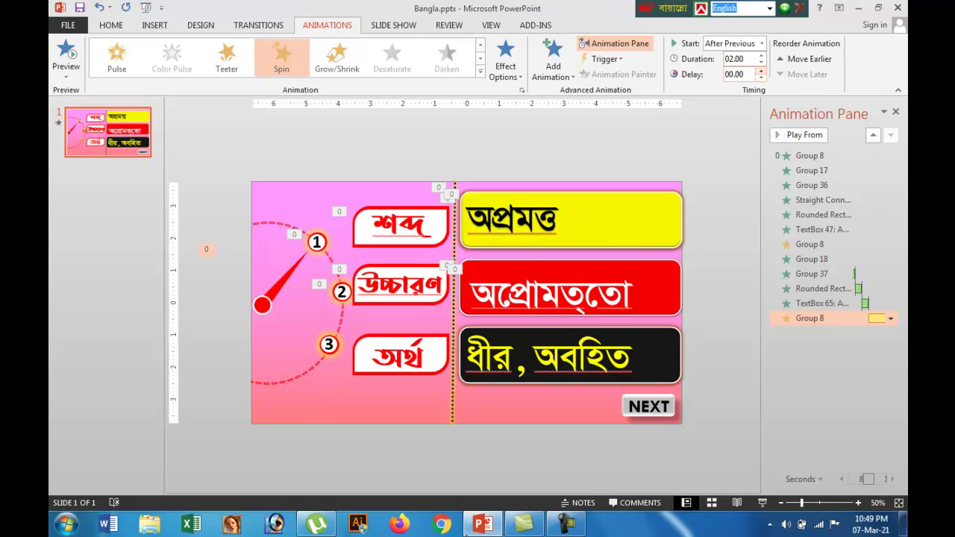
Step: Set the second spin's delay to 03.00 seconds
left_click(761, 70)
left_click(761, 71)
left_click(760, 70)
left_click(761, 71)
left_click(761, 71)
left_click(761, 71)
left_click(761, 71)
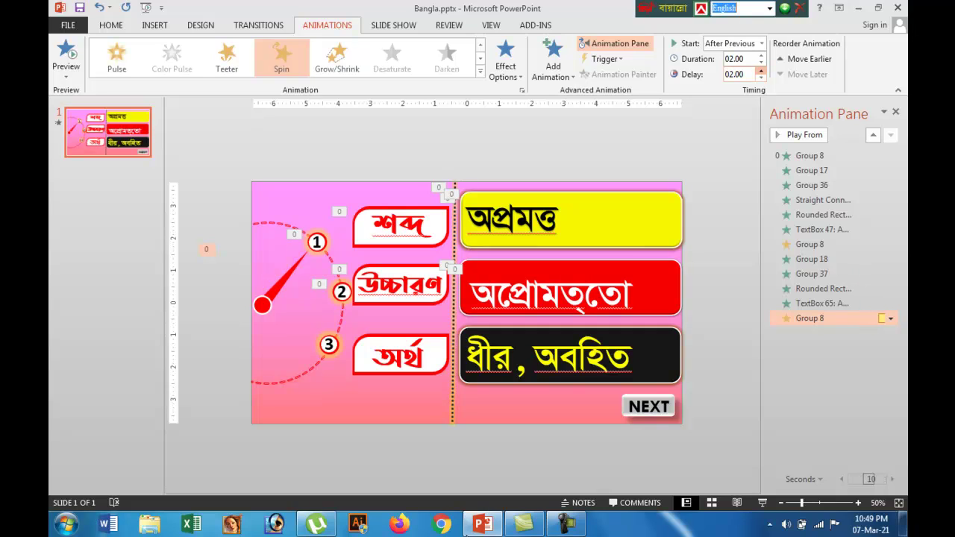
left_click(761, 71)
left_click(761, 71)
left_click(760, 71)
left_click(761, 71)
left_click(760, 71)
left_click(761, 70)
left_click(761, 71)
left_click(761, 77)
left_click(761, 77)
left_click(761, 78)
Step: Set the second Spin's amount to a custom 45° clockwise
left_click(890, 318)
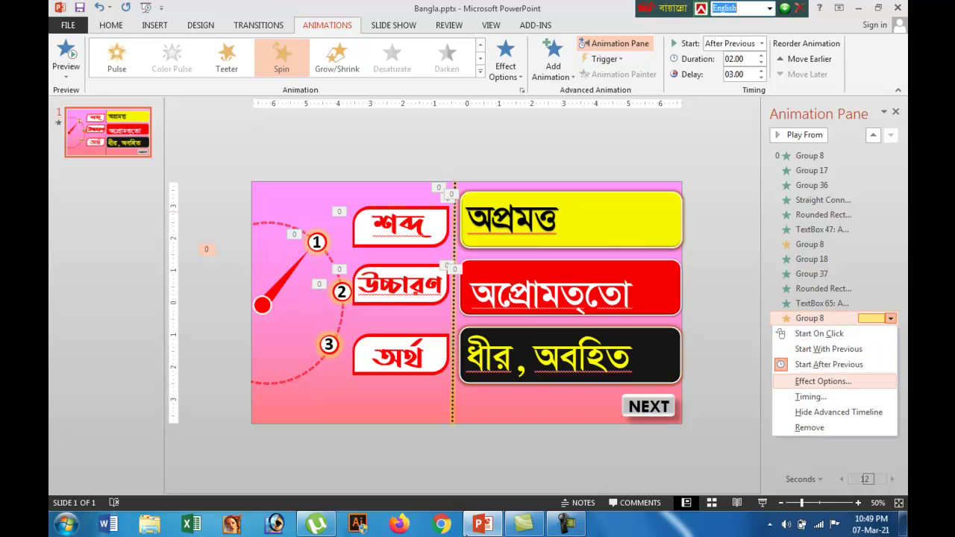
left_click(823, 381)
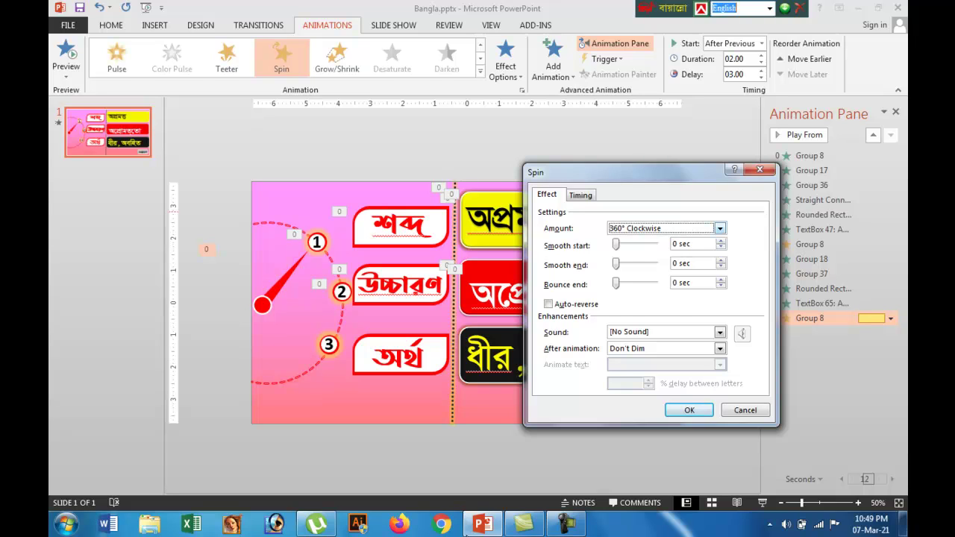
left_click(719, 229)
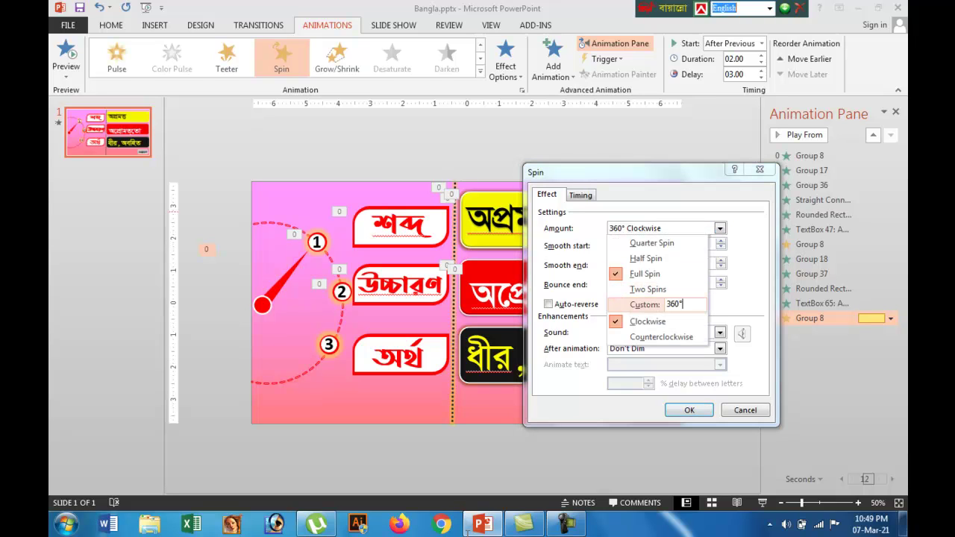
key("BackSpace")
key("BackSpace")
key("BackSpace")
type("4")
type("5")
key("Return")
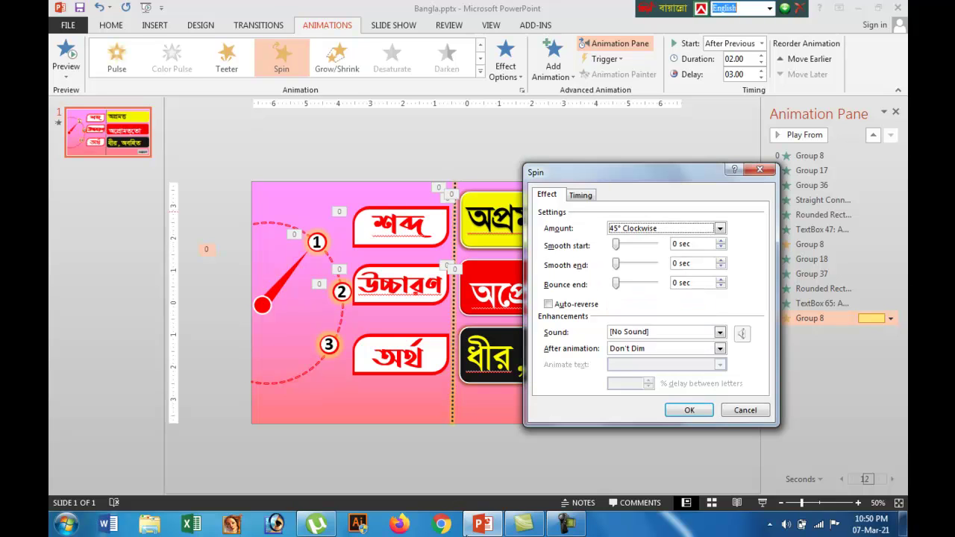
key("Return")
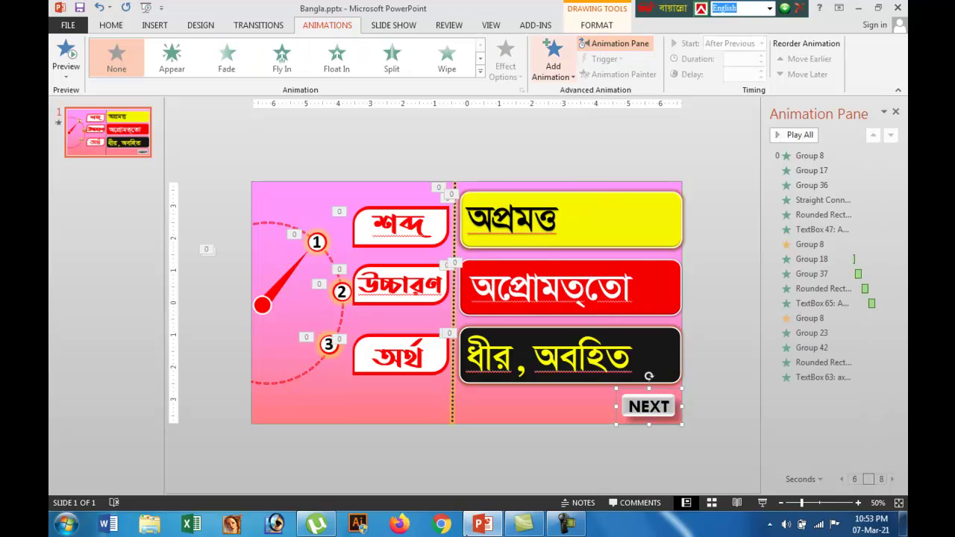
Step: Give the NEXT button a Zoom entrance, After Previous with a 1.25 s delay
left_click(552, 65)
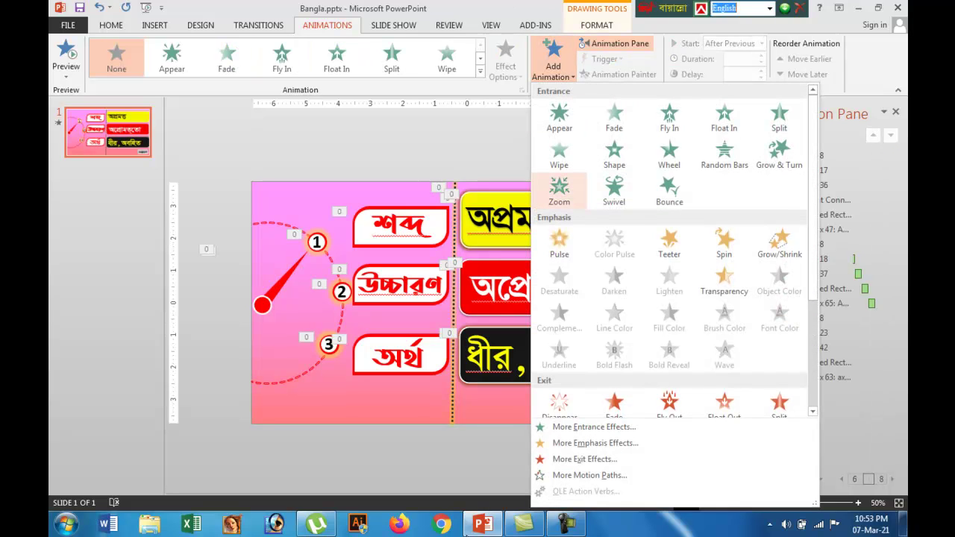
left_click(559, 190)
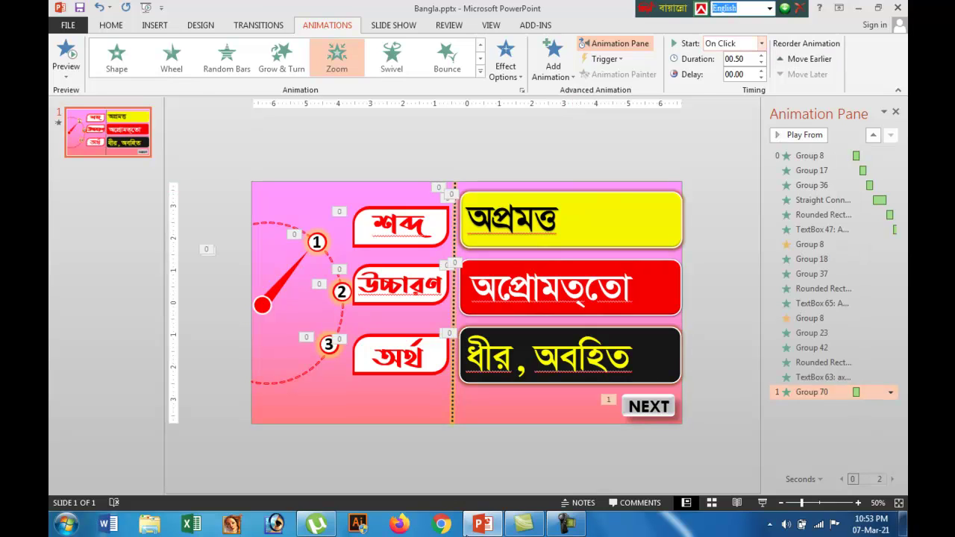
left_click(761, 43)
left_click(732, 77)
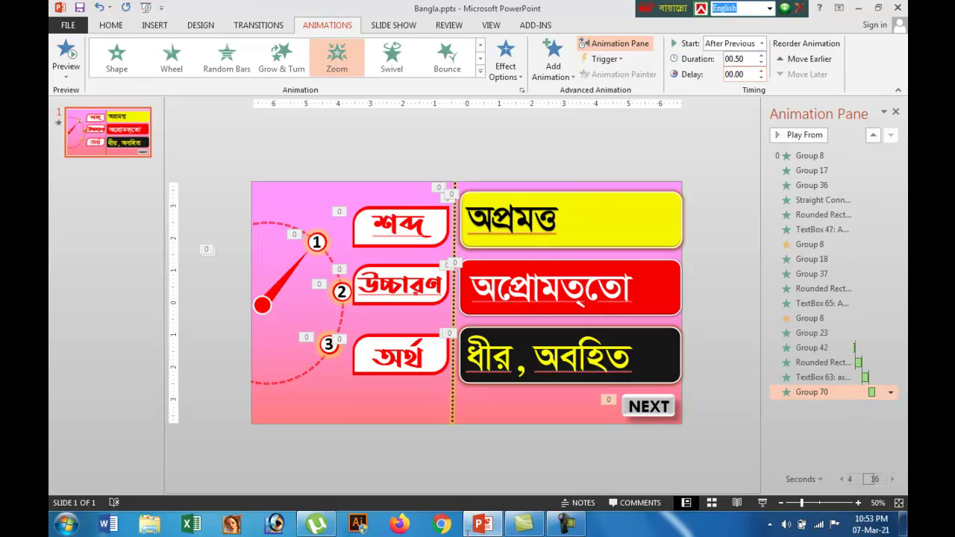
left_click(761, 70)
left_click(761, 70)
left_click(761, 70)
left_click(761, 70)
left_click(761, 70)
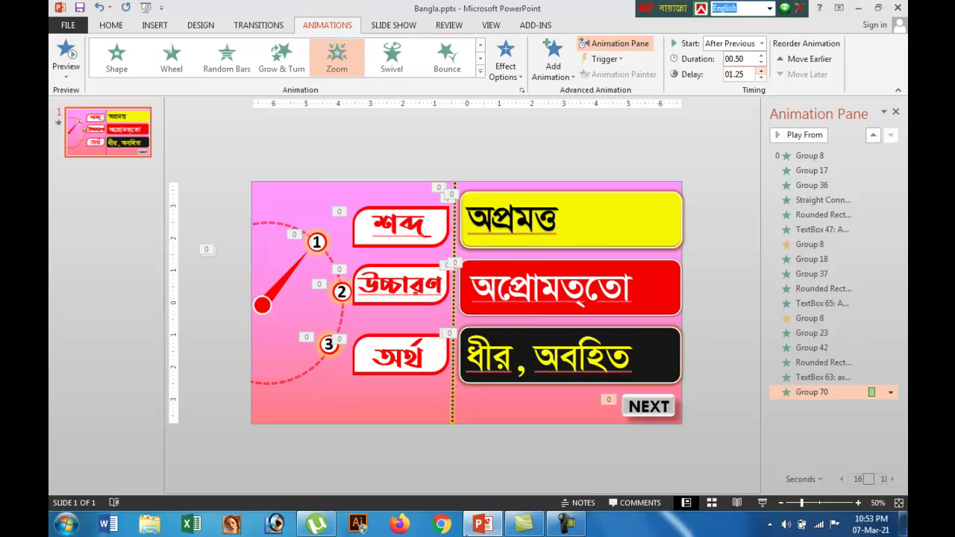
Step: Play the vocabulary slide show from the beginning with F5 to preview the needle animations
key("F5")
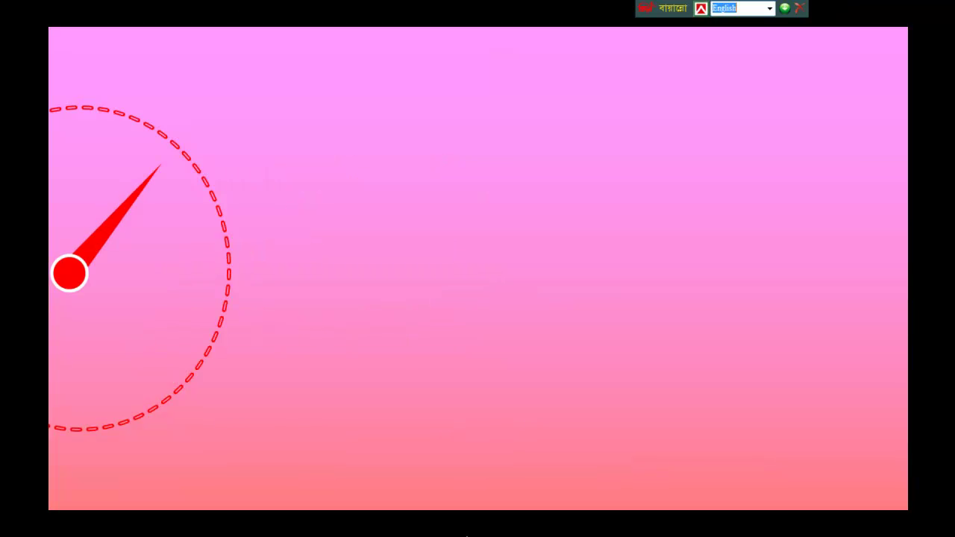